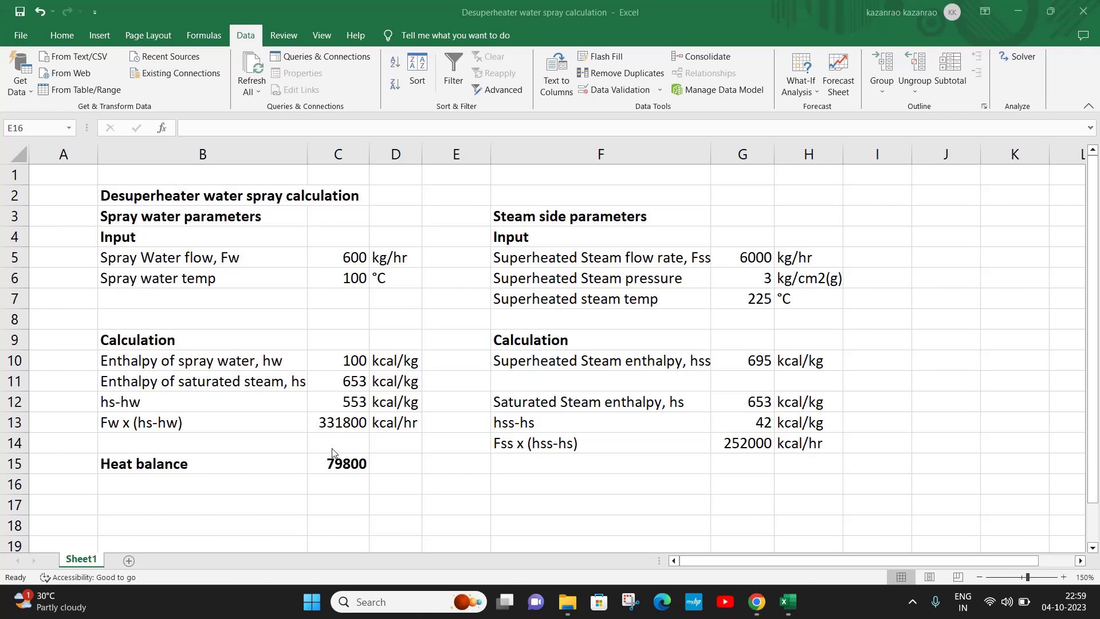
- Review the sheet title, the Spray water and Steam side headings, and the spray temperature row
{"action": "left_click", "coordinate": [189, 216]}
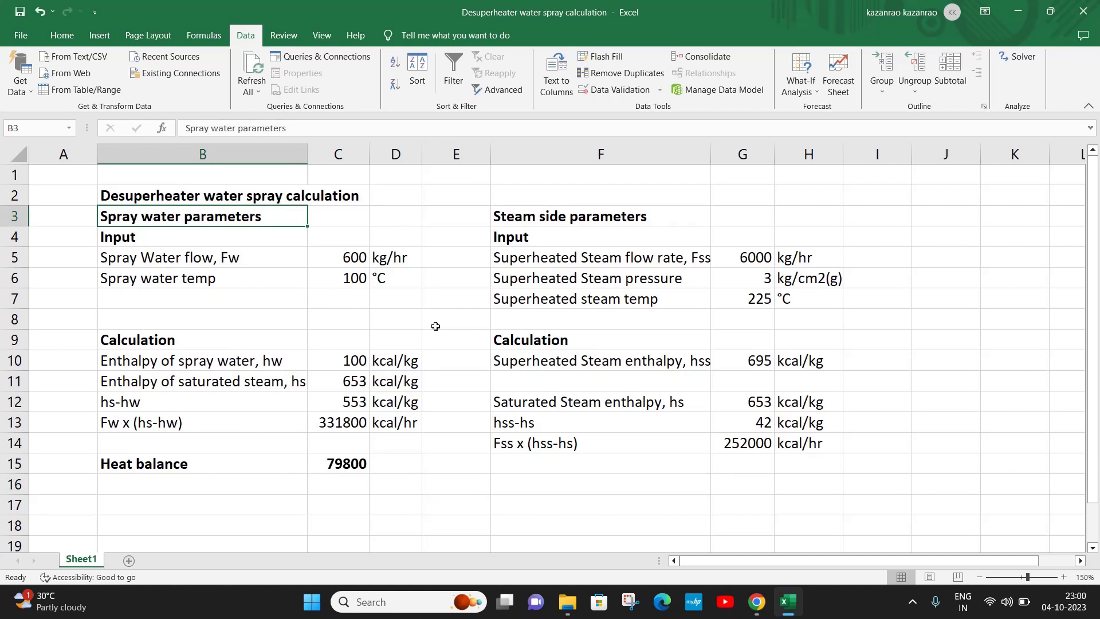
{"action": "key", "text": "Up"}
{"action": "key", "text": "Down"}
{"action": "key", "text": "Right"}
{"action": "key", "text": "Right"}
{"action": "key", "text": "Right"}
{"action": "key", "text": "Right"}
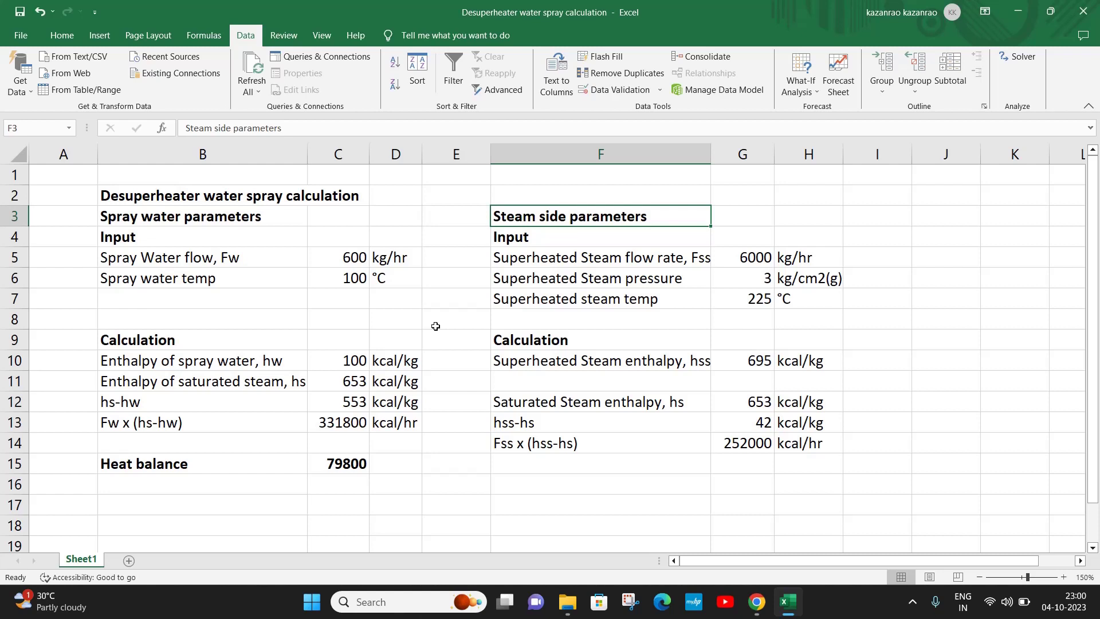
{"action": "key", "text": "Down"}
{"action": "key", "text": "Down"}
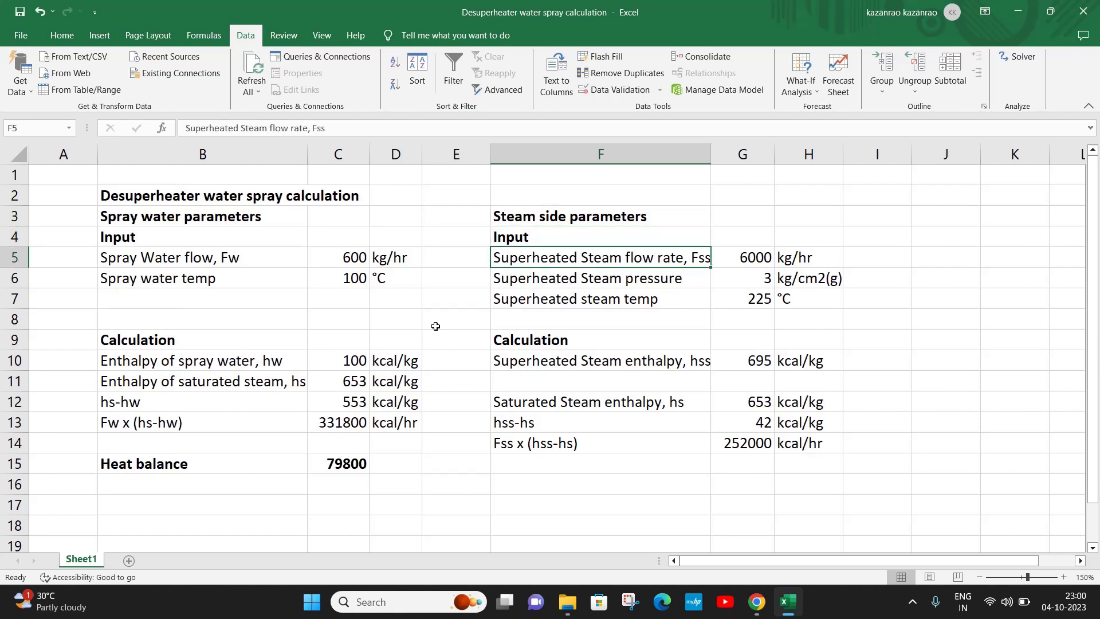
{"action": "key", "text": "Left"}
{"action": "key", "text": "Left"}
{"action": "key", "text": "Left"}
{"action": "key", "text": "Left"}
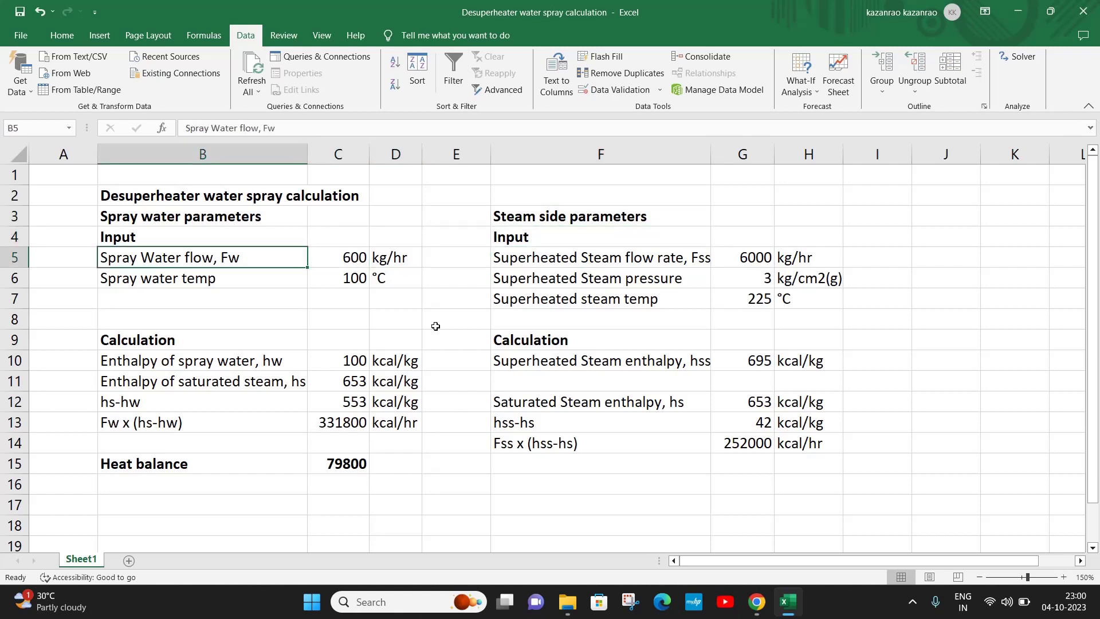
{"action": "key", "text": "Down"}
{"action": "key", "text": "Right"}
{"action": "key", "text": "Right"}
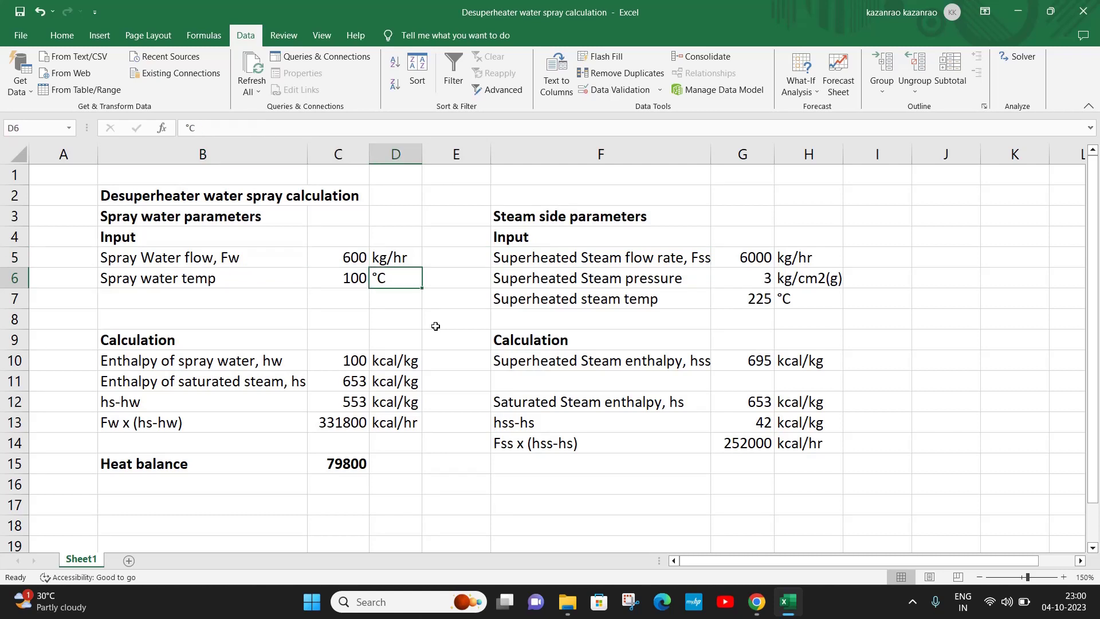
{"action": "key", "text": "Right"}
{"action": "key", "text": "Right"}
- Check the steam inputs: flow 6000, pressure 3, temperature 225, enthalpies 695 and 653
{"action": "key", "text": "Up"}
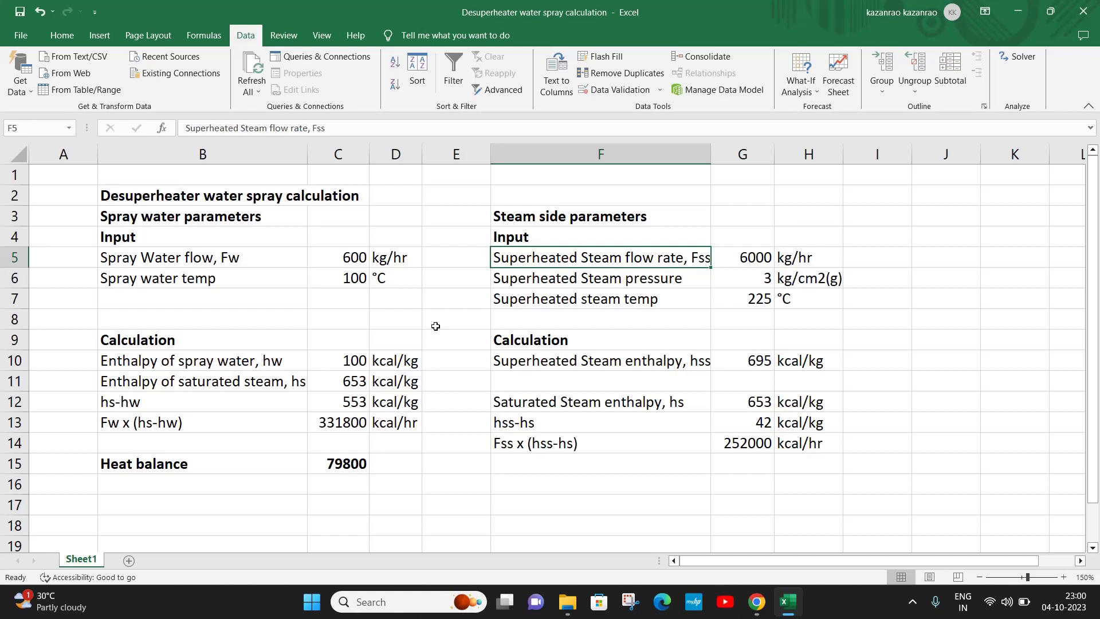
{"action": "key", "text": "Right"}
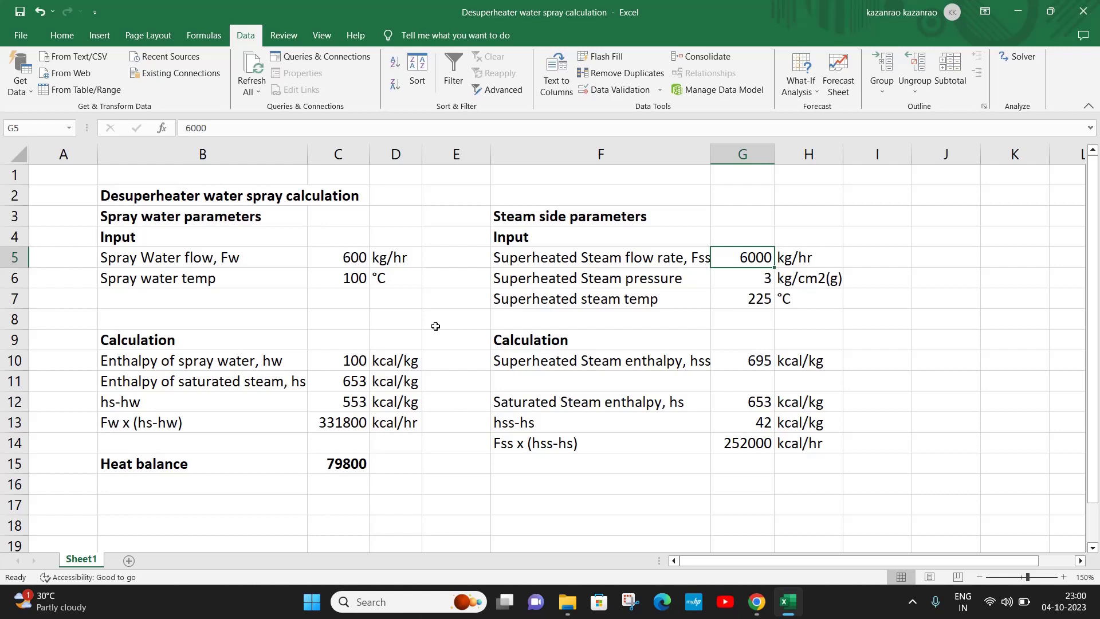
{"action": "key", "text": "Down"}
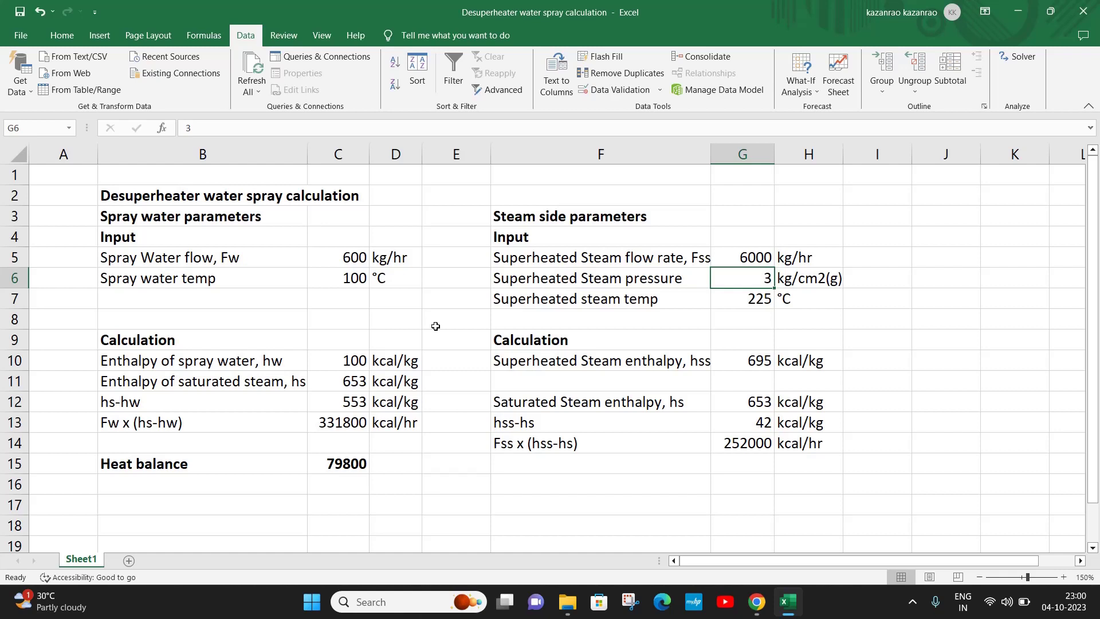
{"action": "key", "text": "Down"}
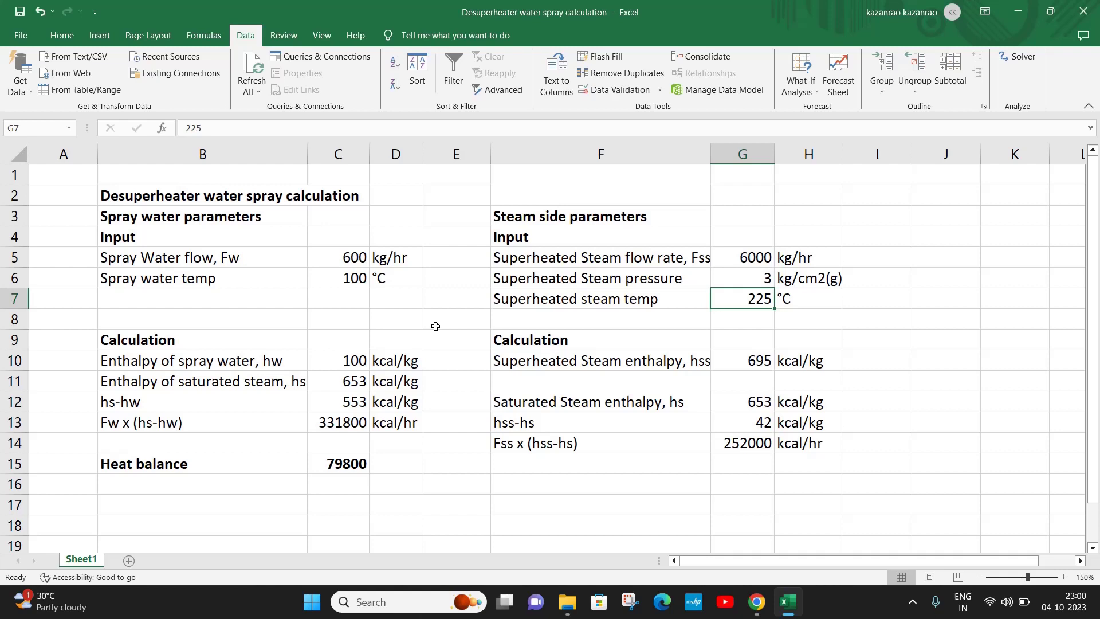
{"action": "key", "text": "Up"}
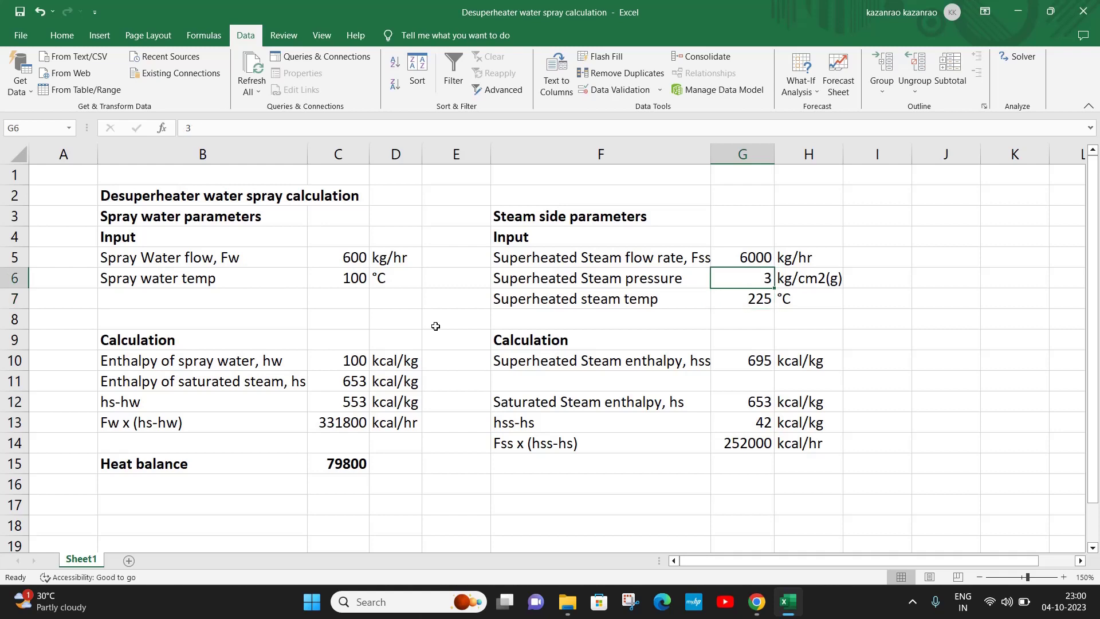
{"action": "key", "text": "Down"}
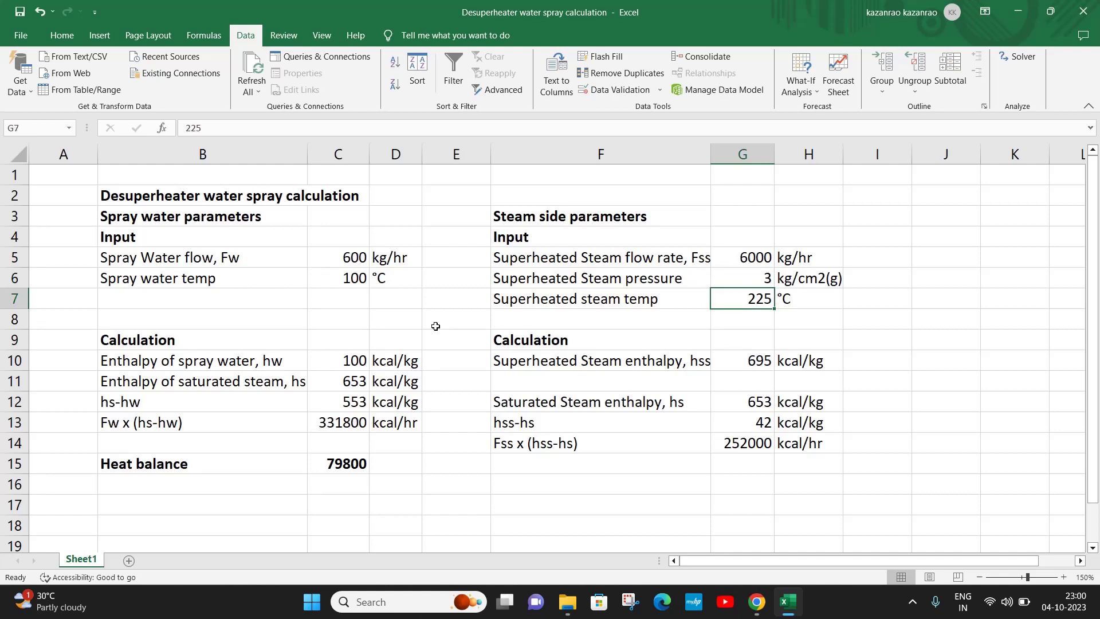
{"action": "key", "text": "Down"}
{"action": "key", "text": "Down"}
{"action": "key", "text": "Down"}
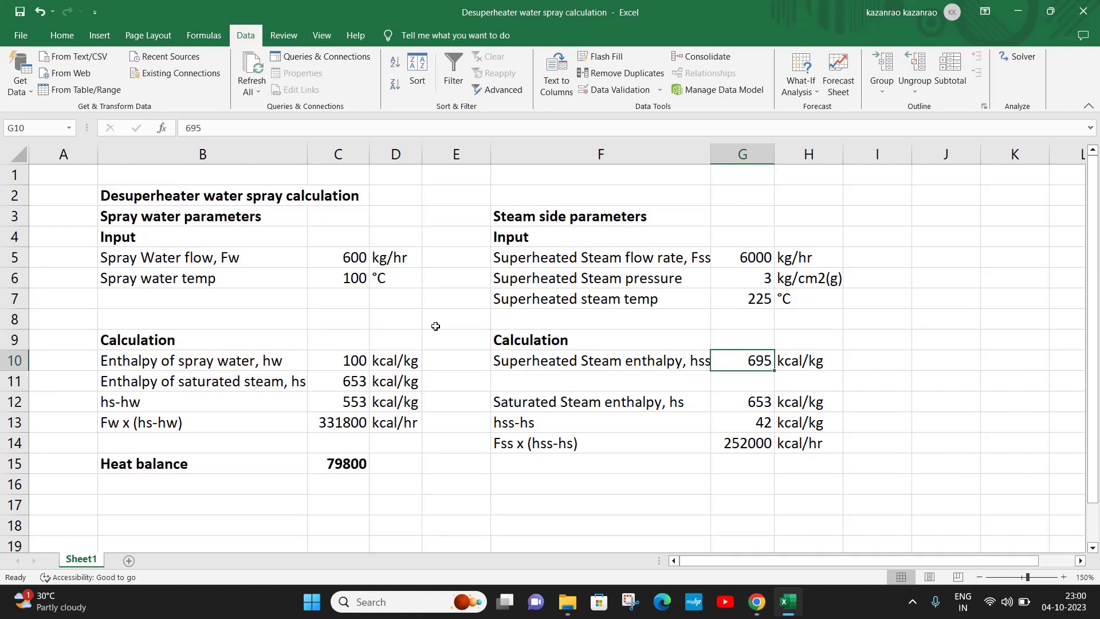
{"action": "key", "text": "Down"}
{"action": "key", "text": "Down"}
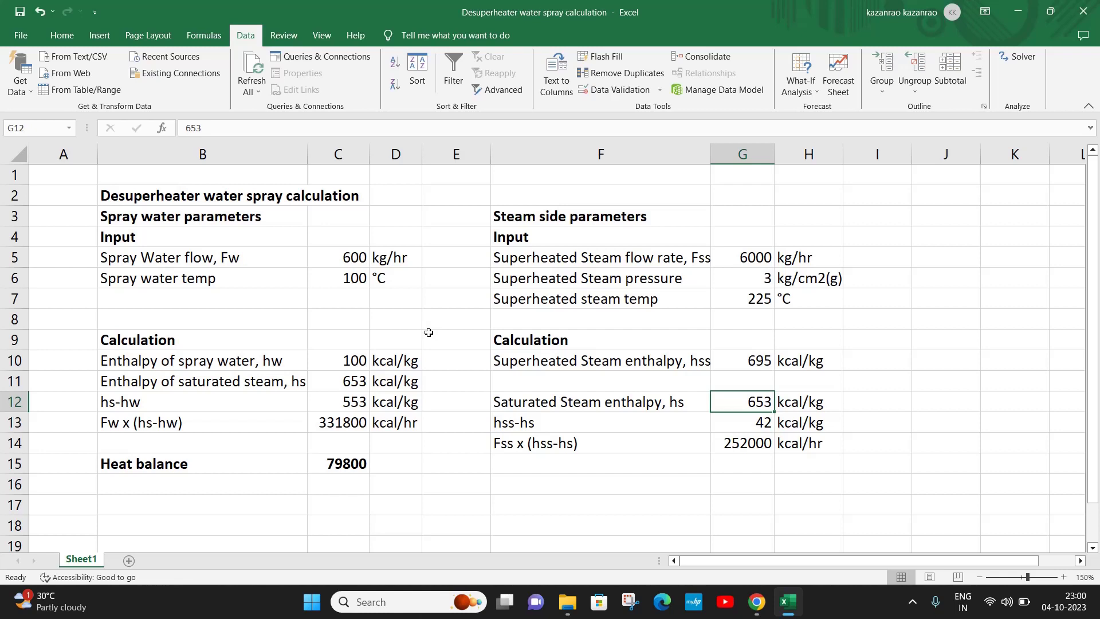
- Move the steam calculation rows F12:H14 up one row to F11:H13 and check G12
{"action": "left_click_drag", "start_coordinate": [550, 405], "coordinate": [788, 442]}
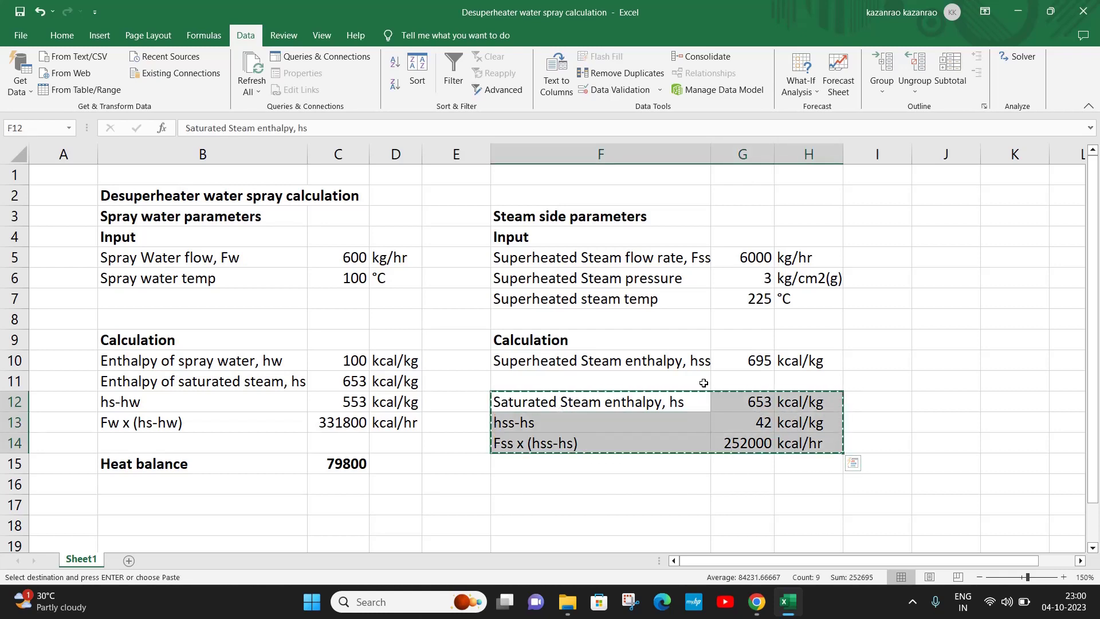
{"action": "left_click_drag", "start_coordinate": [706, 392], "coordinate": [674, 389]}
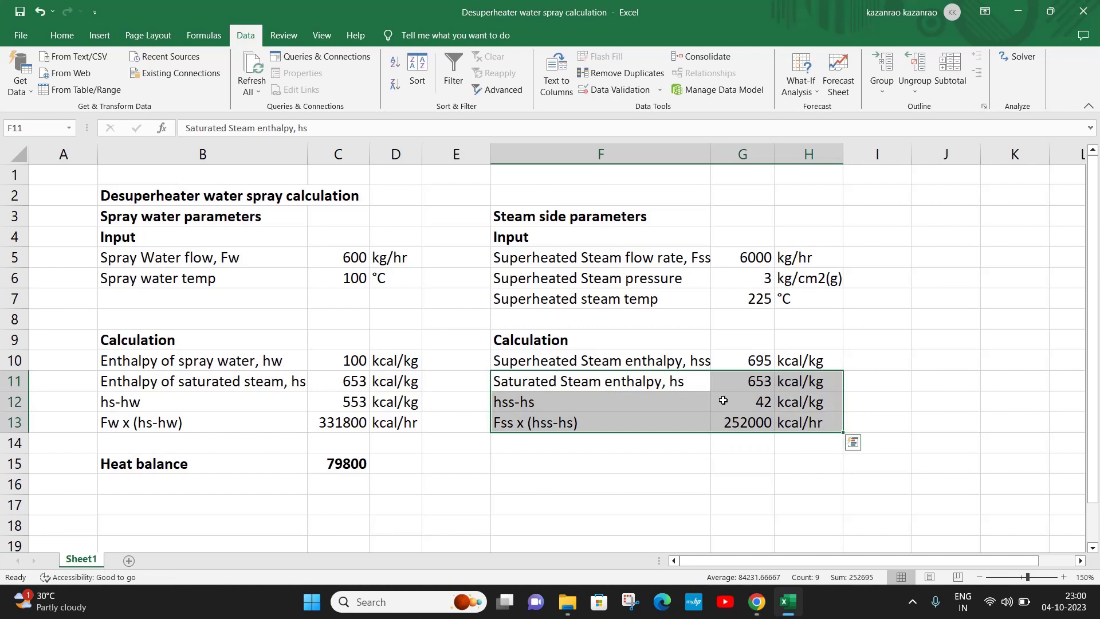
{"action": "left_click", "coordinate": [739, 393]}
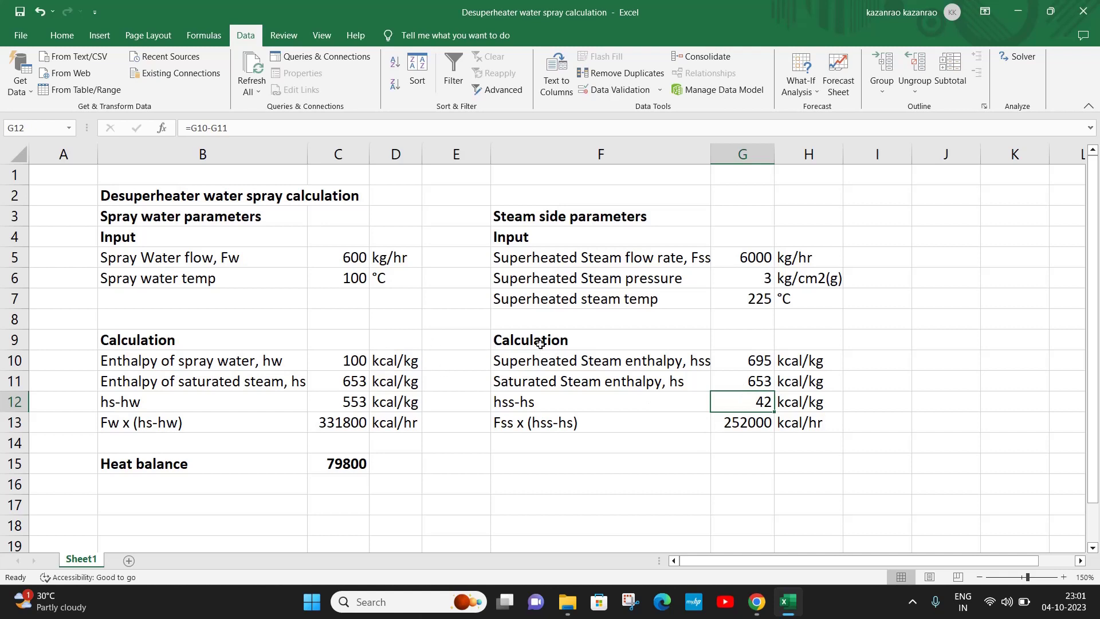
- Review the flow labels and the superheated and saturated steam enthalpies in G10 and G11
{"action": "left_click", "coordinate": [173, 260]}
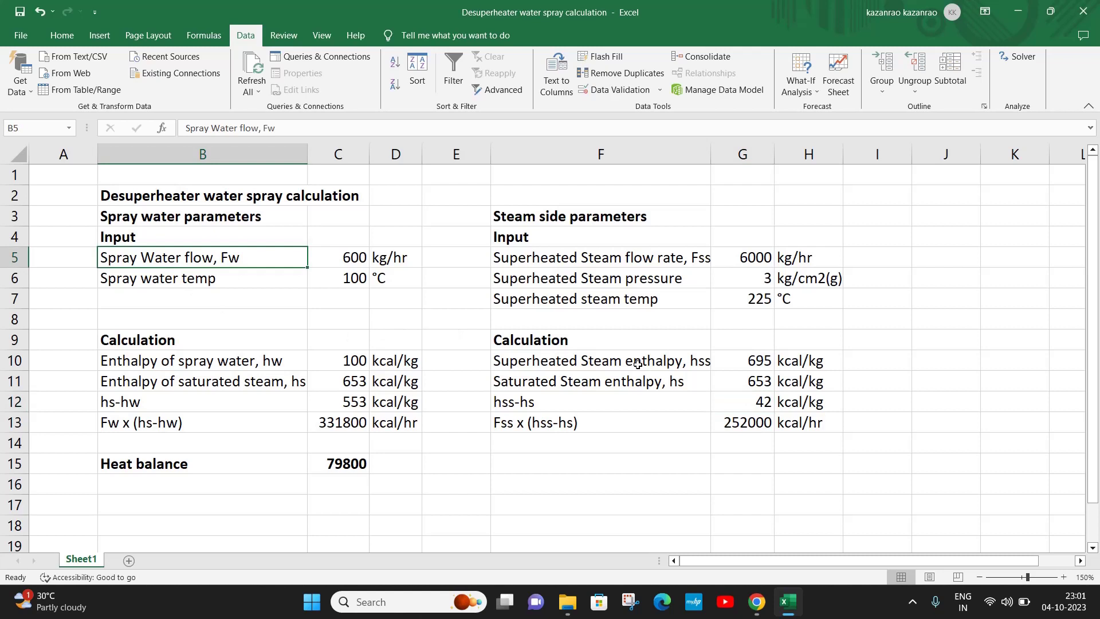
{"action": "left_click", "coordinate": [748, 362]}
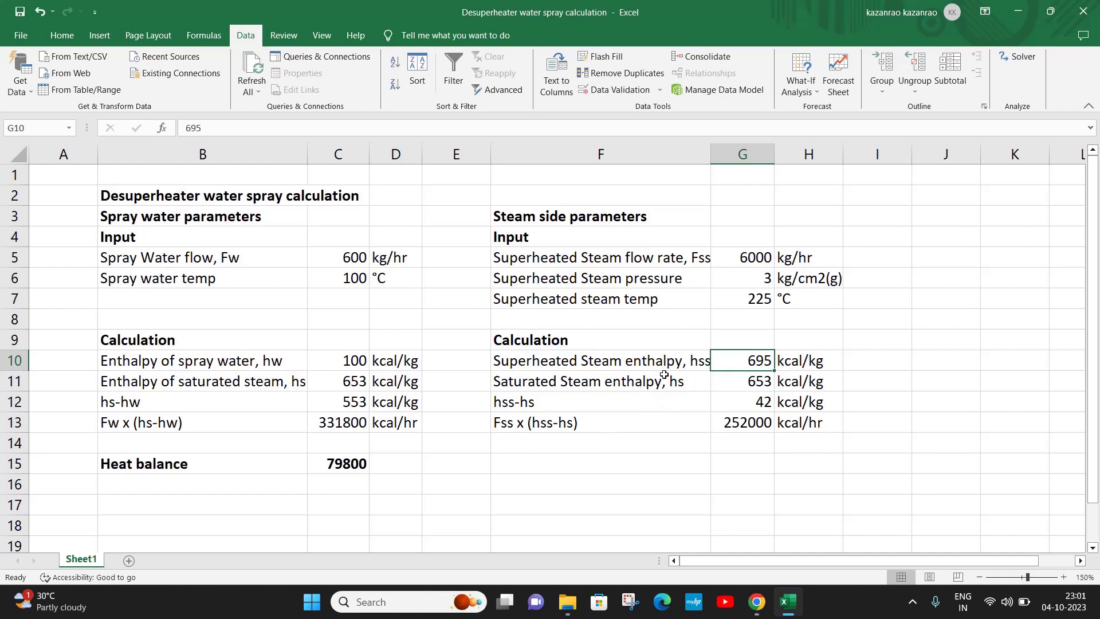
{"action": "left_click", "coordinate": [749, 387]}
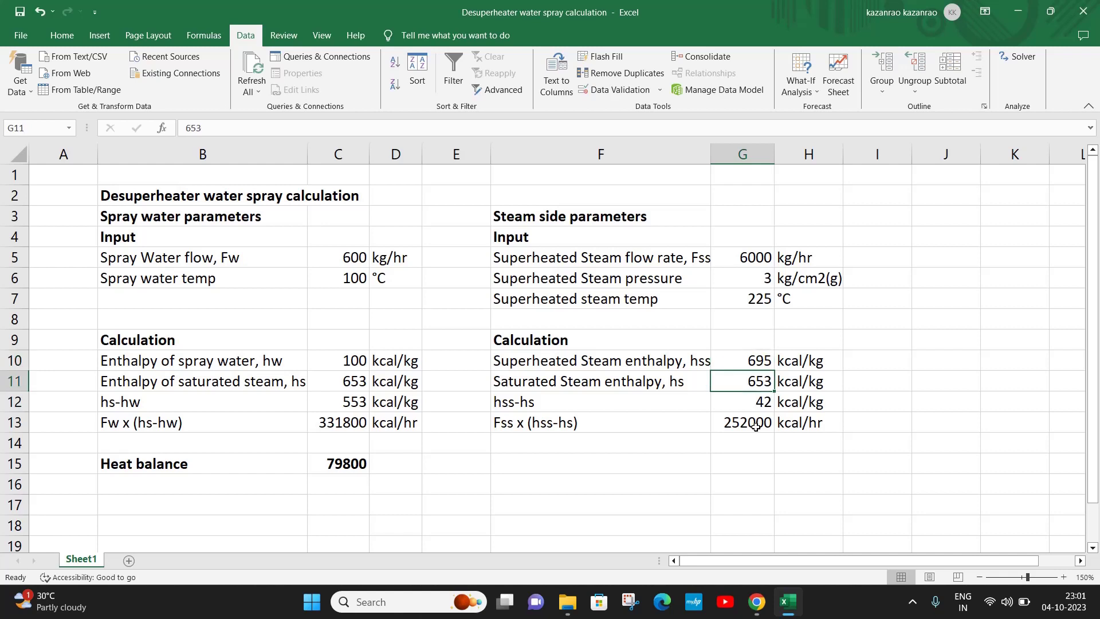
{"action": "left_click", "coordinate": [741, 361]}
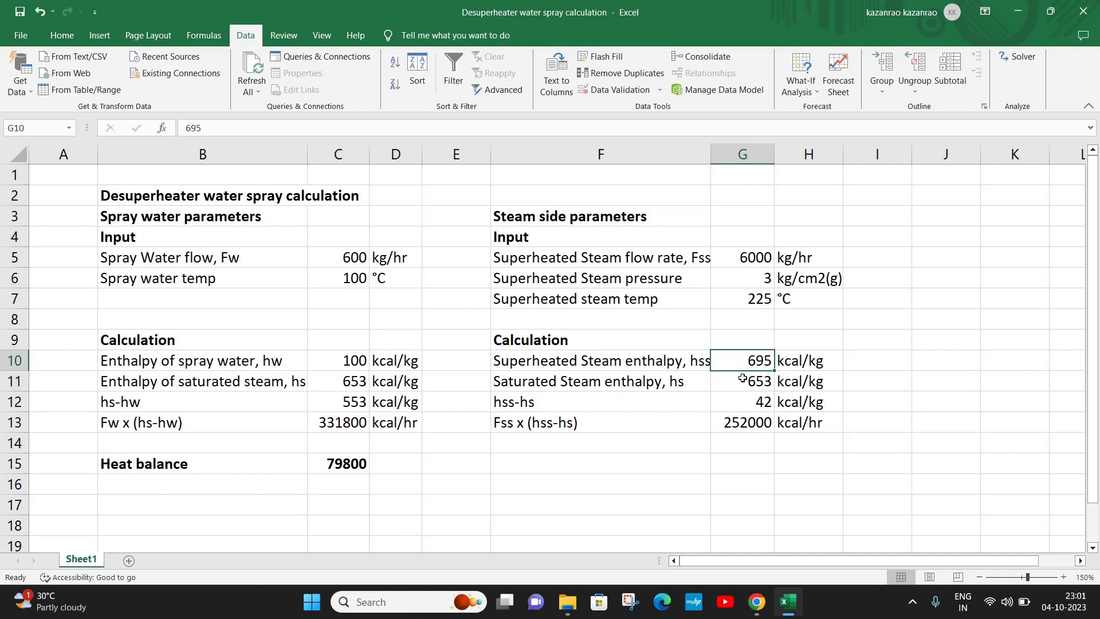
{"action": "left_click", "coordinate": [744, 388]}
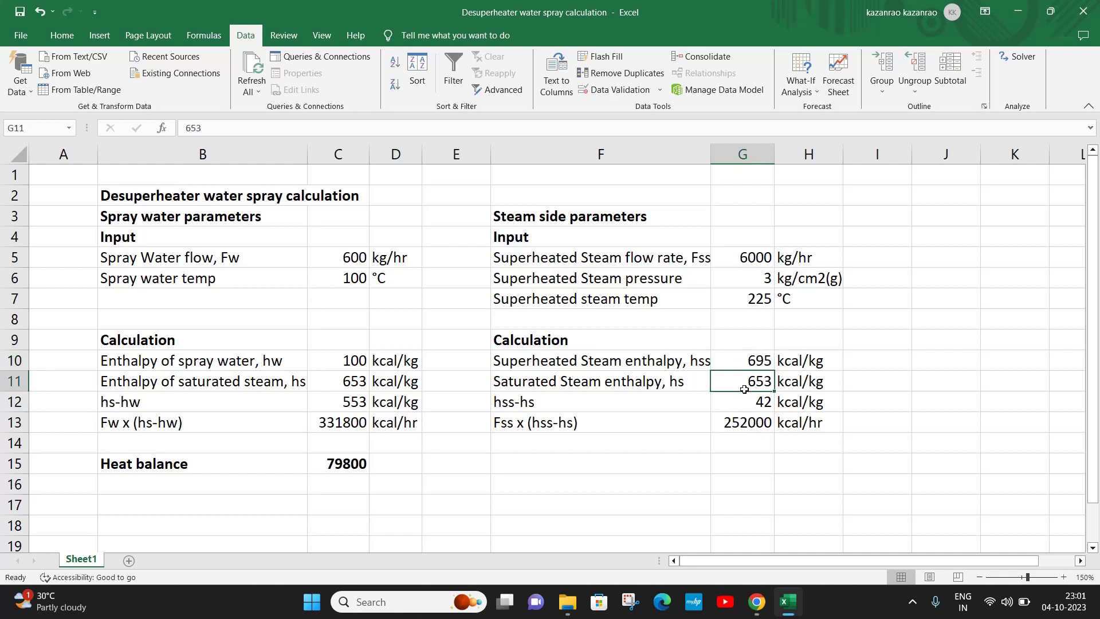
{"action": "left_click", "coordinate": [586, 259]}
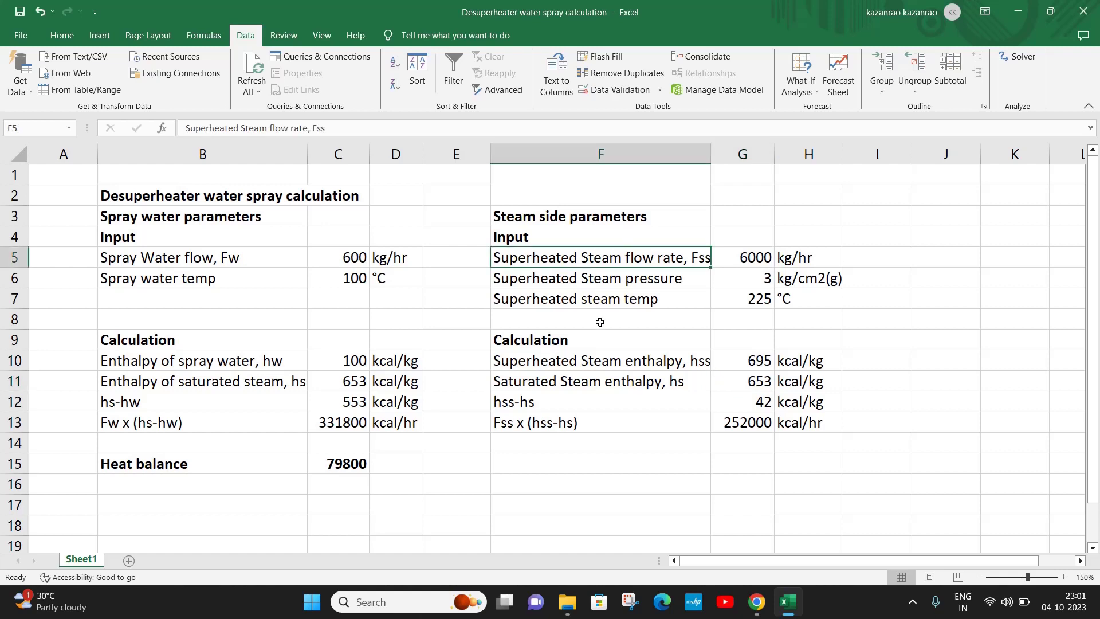
{"action": "left_click", "coordinate": [617, 382]}
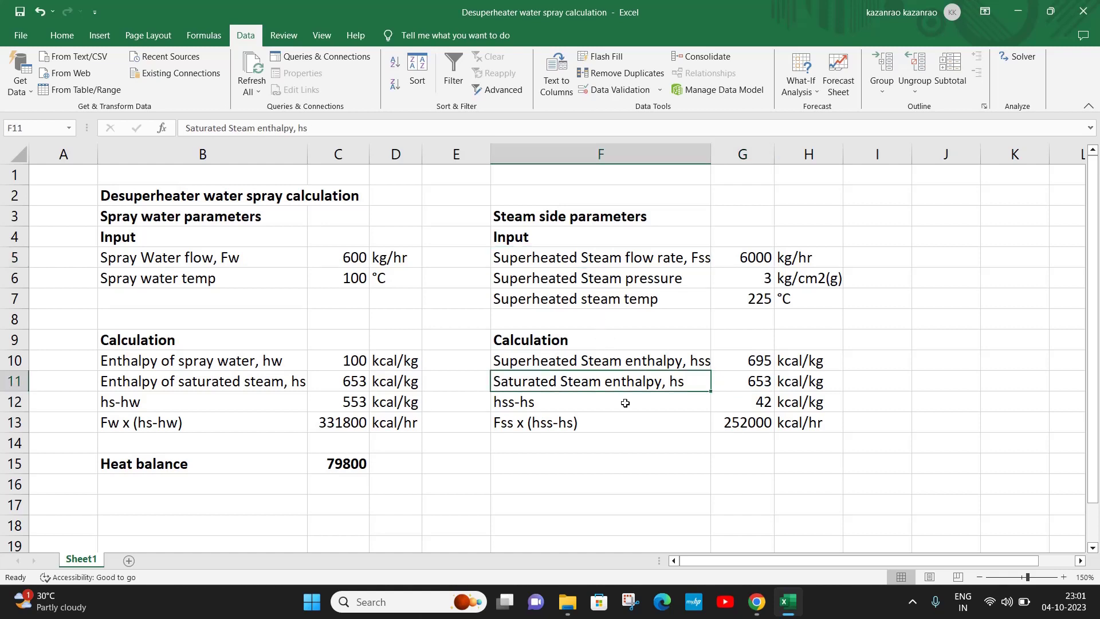
{"action": "left_click", "coordinate": [589, 358]}
- Check the hss-hs formula =G10-G11 in G12 and Fss x (hss-hs) =G5*G12 in G13
{"action": "left_click", "coordinate": [597, 385]}
{"action": "left_click", "coordinate": [756, 402]}
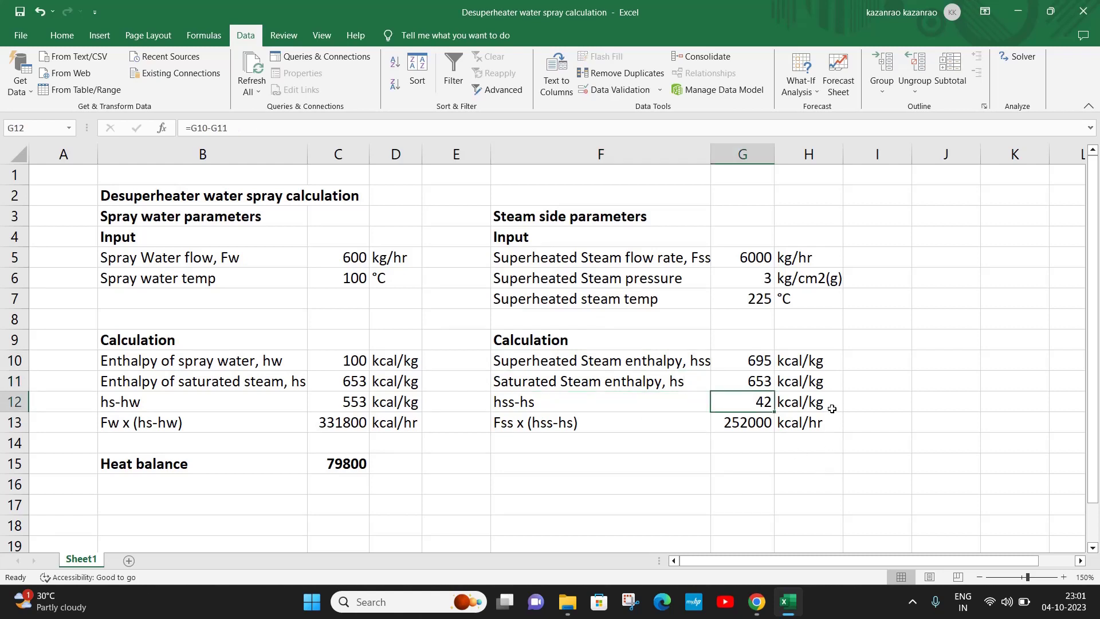
{"action": "left_click", "coordinate": [750, 425]}
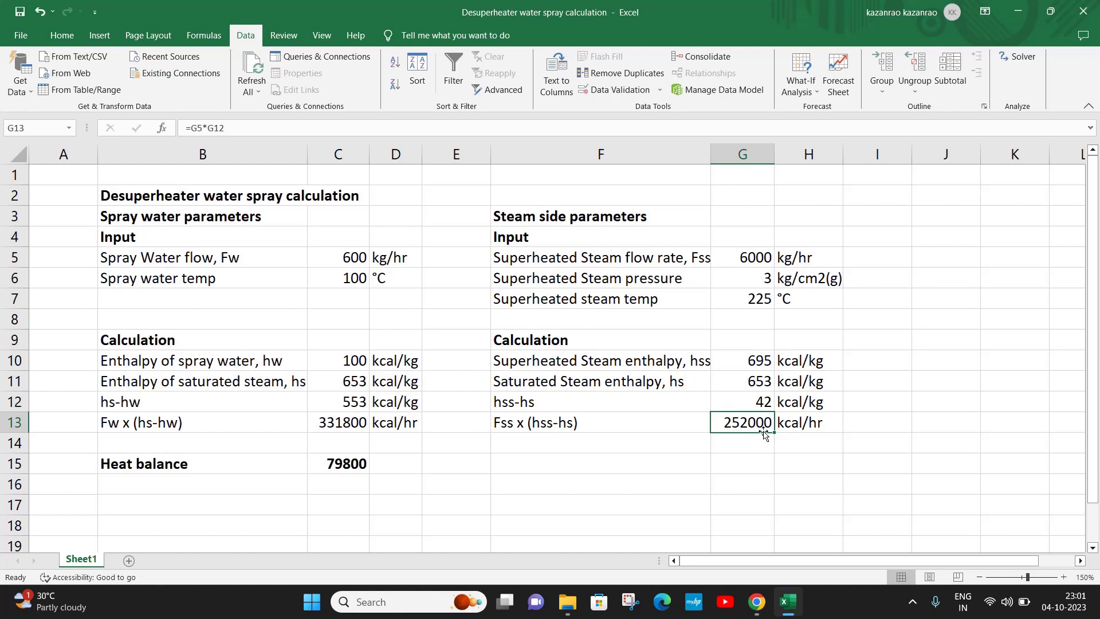
{"action": "double_click", "coordinate": [740, 423]}
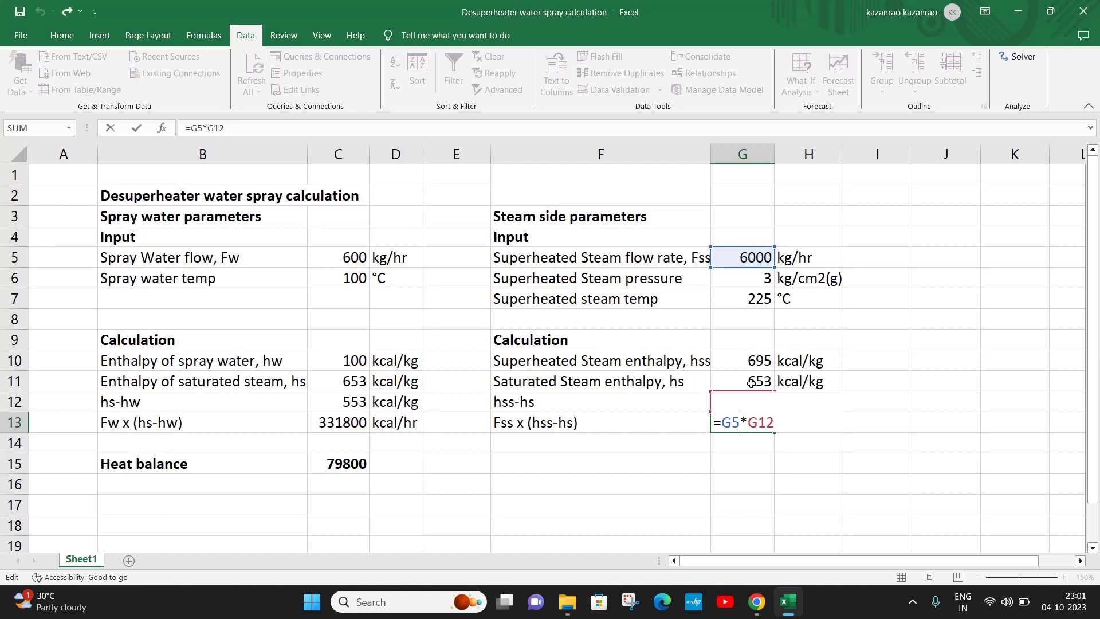
{"action": "key", "text": "Return"}
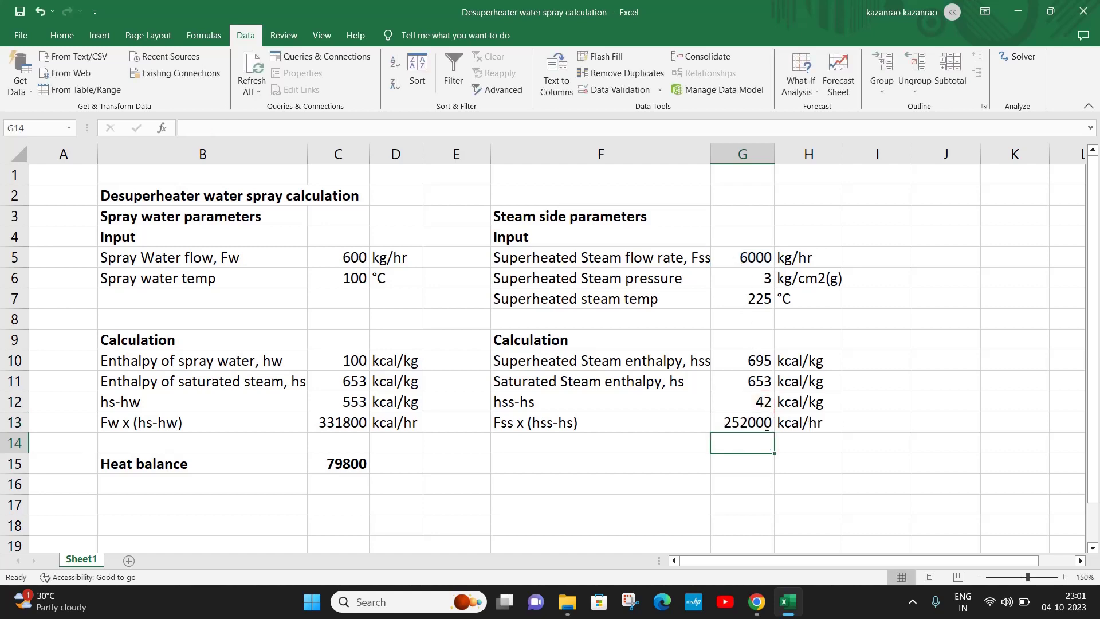
{"action": "left_click", "coordinate": [742, 404]}
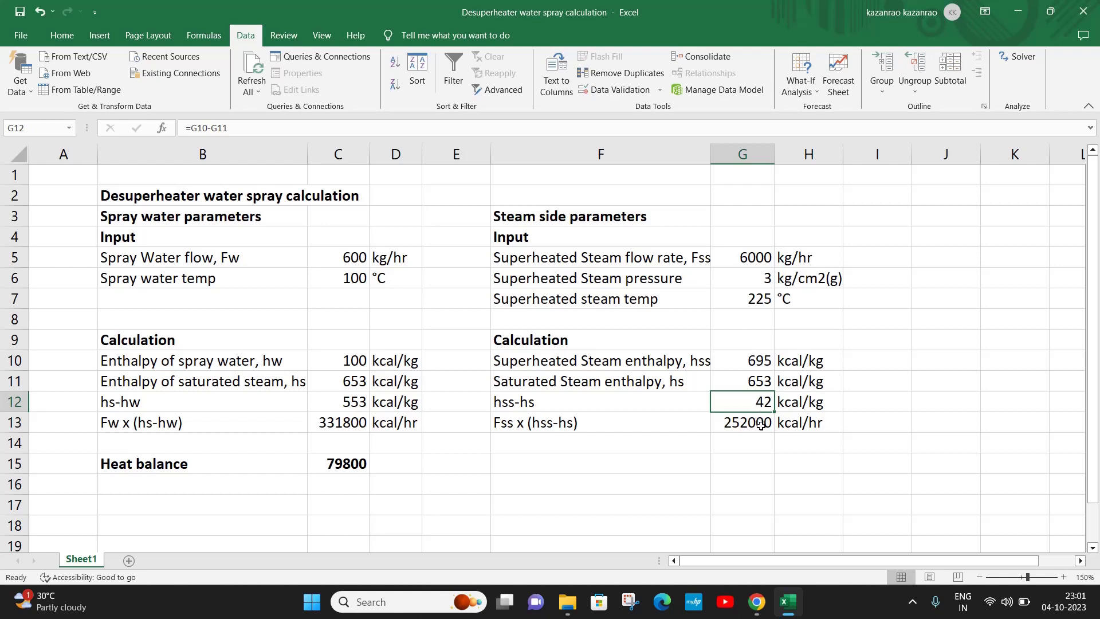
{"action": "left_click", "coordinate": [758, 254]}
{"action": "left_click", "coordinate": [763, 424]}
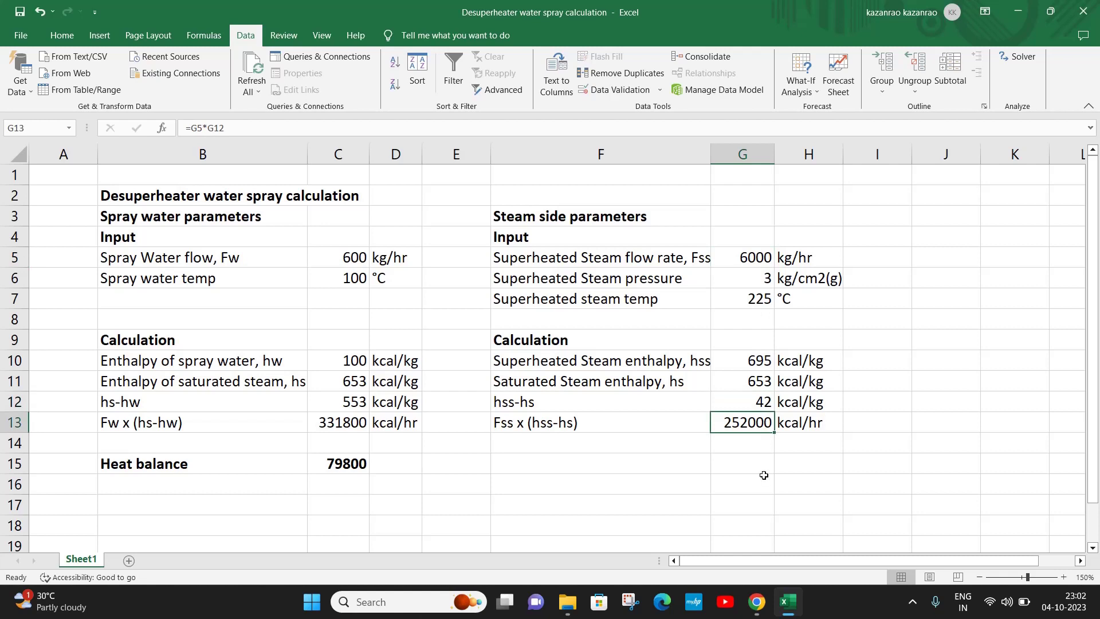
{"action": "double_click", "coordinate": [758, 424]}
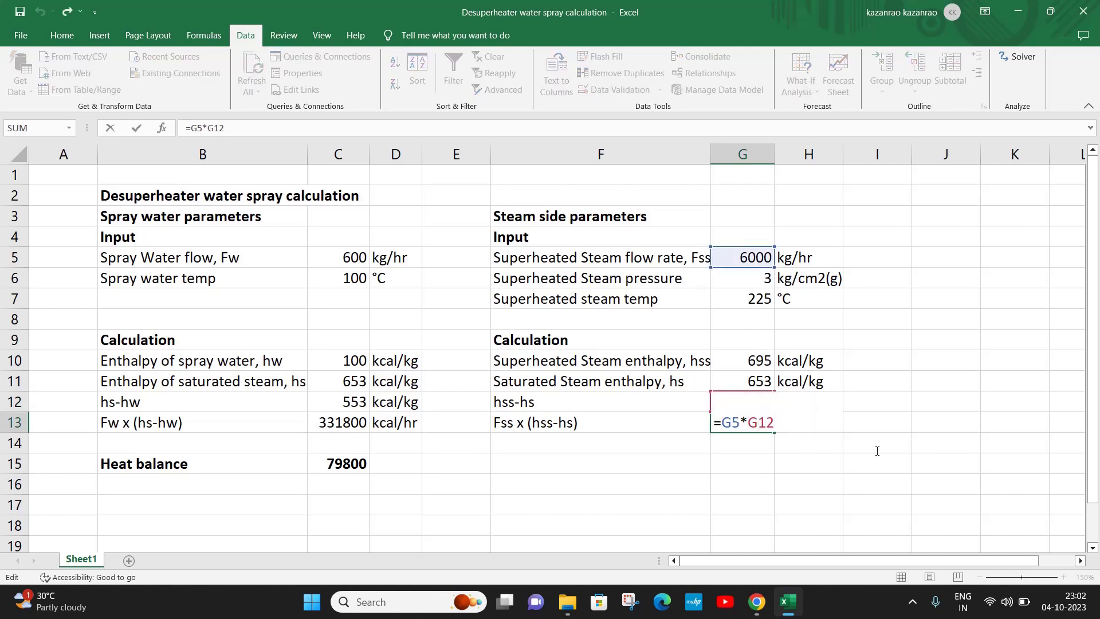
{"action": "key", "text": "Return"}
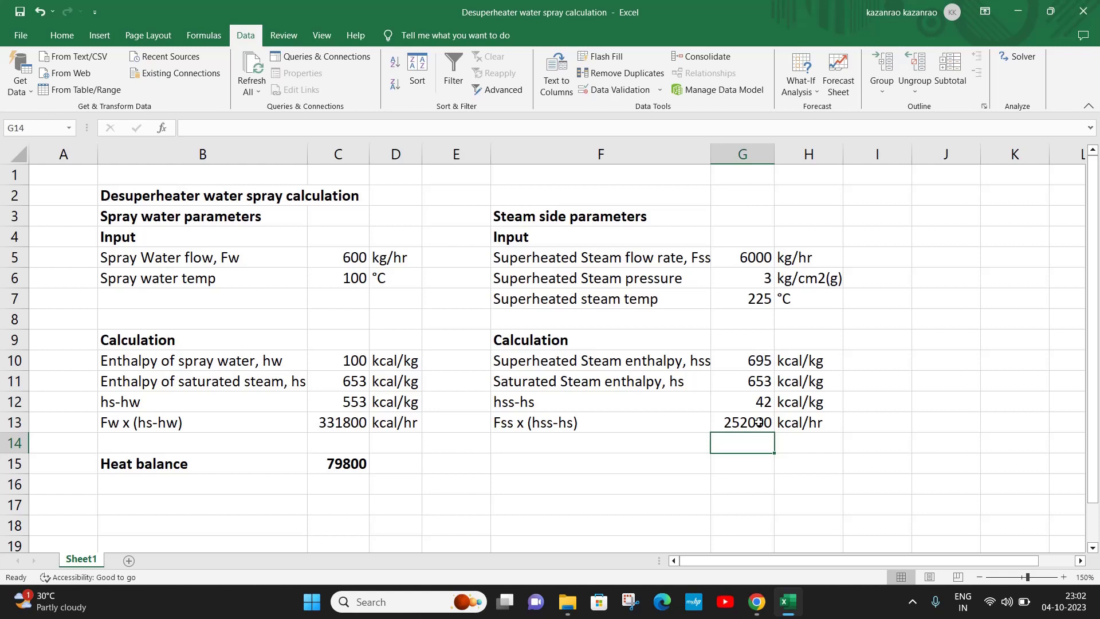
{"action": "left_click", "coordinate": [549, 263]}
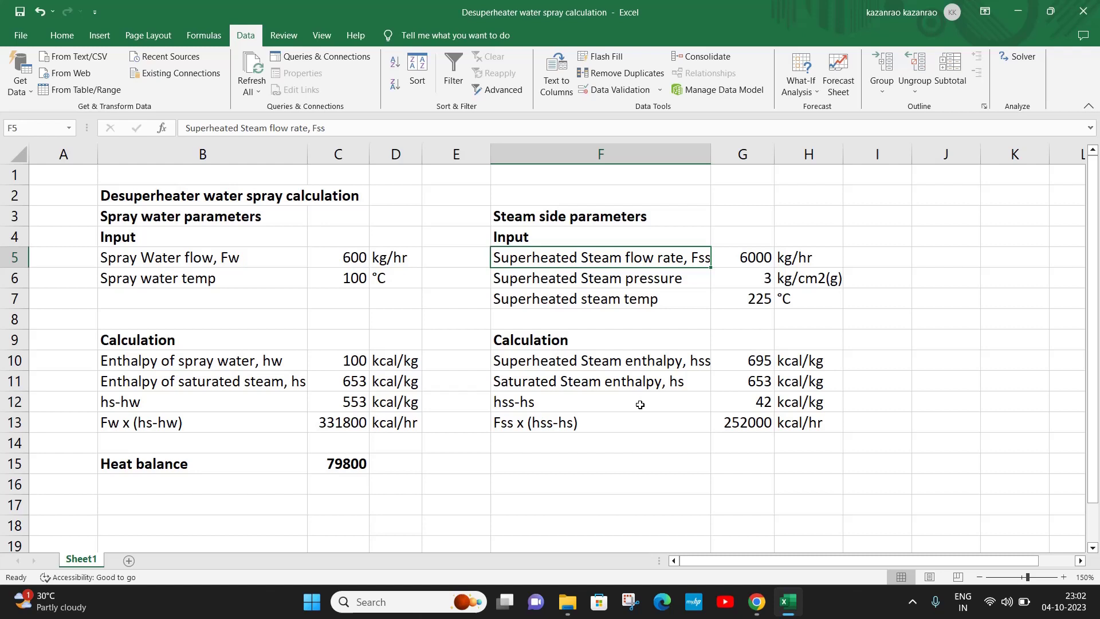
{"action": "left_click", "coordinate": [553, 383]}
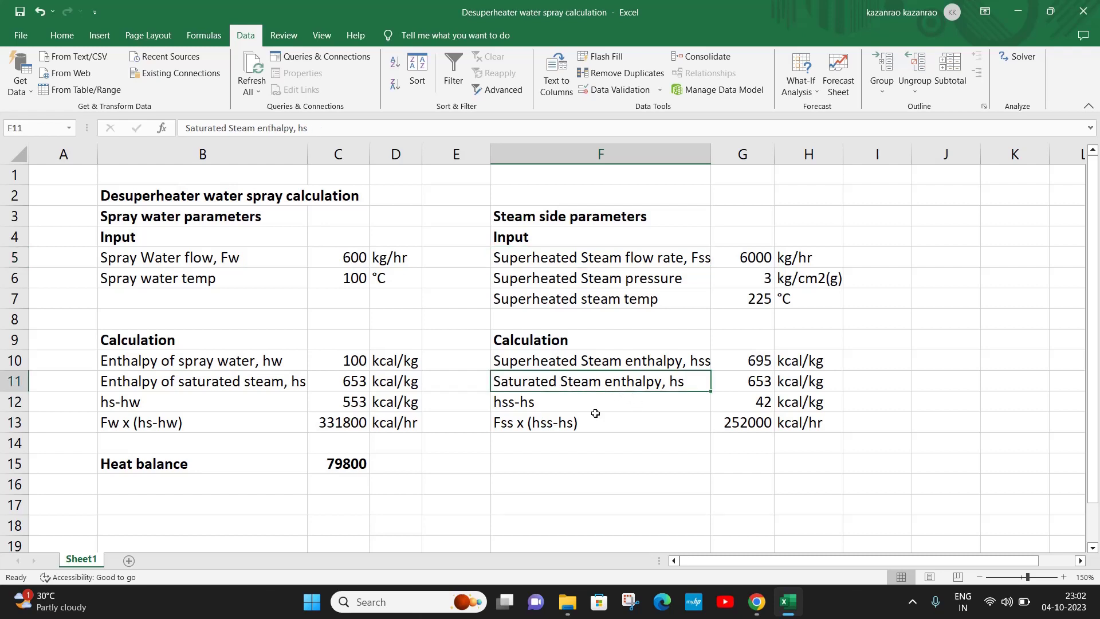
{"action": "left_click", "coordinate": [747, 427]}
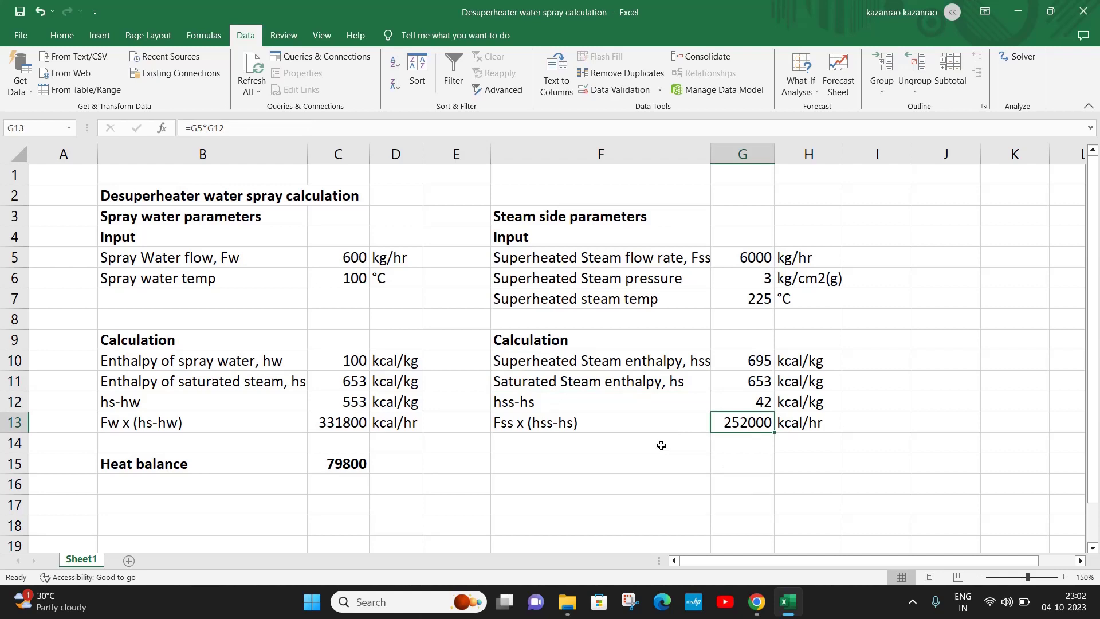
{"action": "double_click", "coordinate": [742, 425]}
{"action": "key", "text": "Return"}
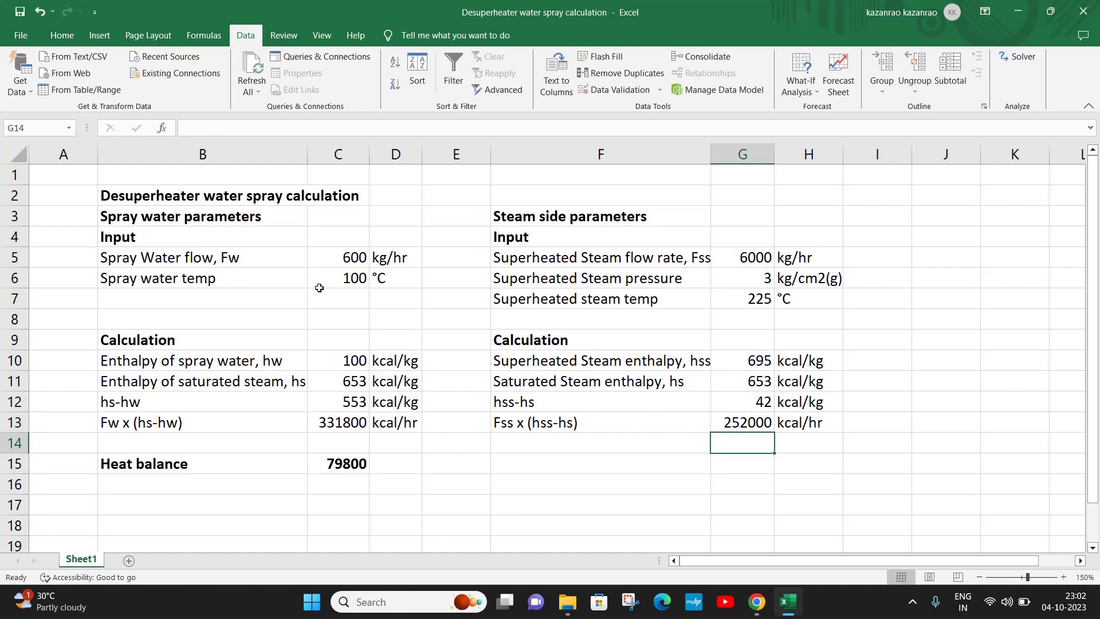
{"action": "left_click", "coordinate": [340, 279]}
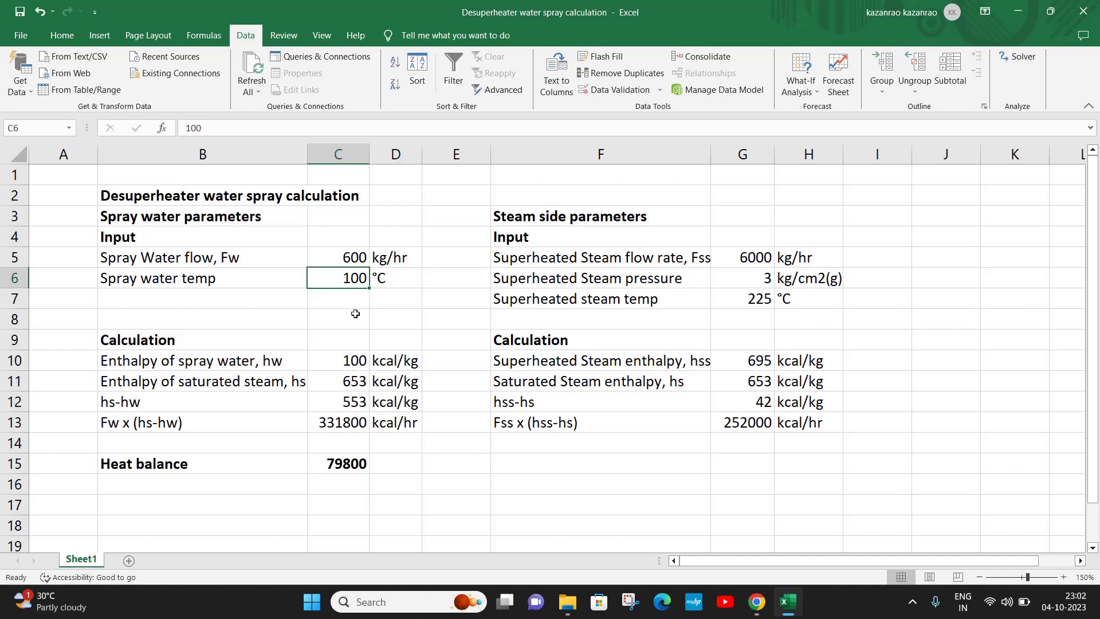
{"action": "left_click", "coordinate": [208, 261]}
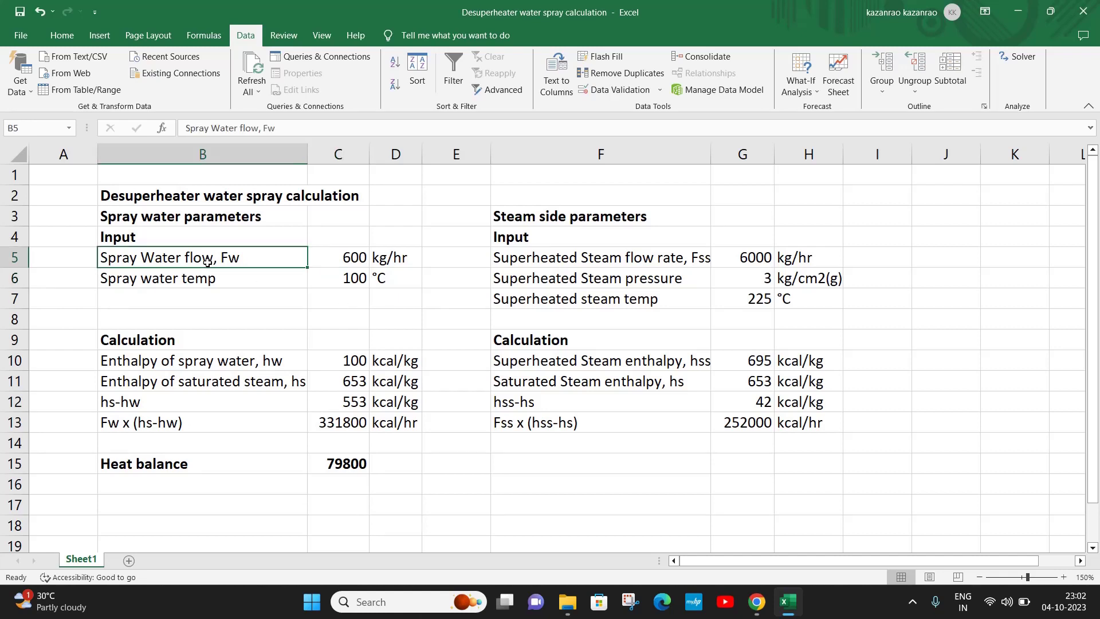
{"action": "left_click", "coordinate": [342, 260]}
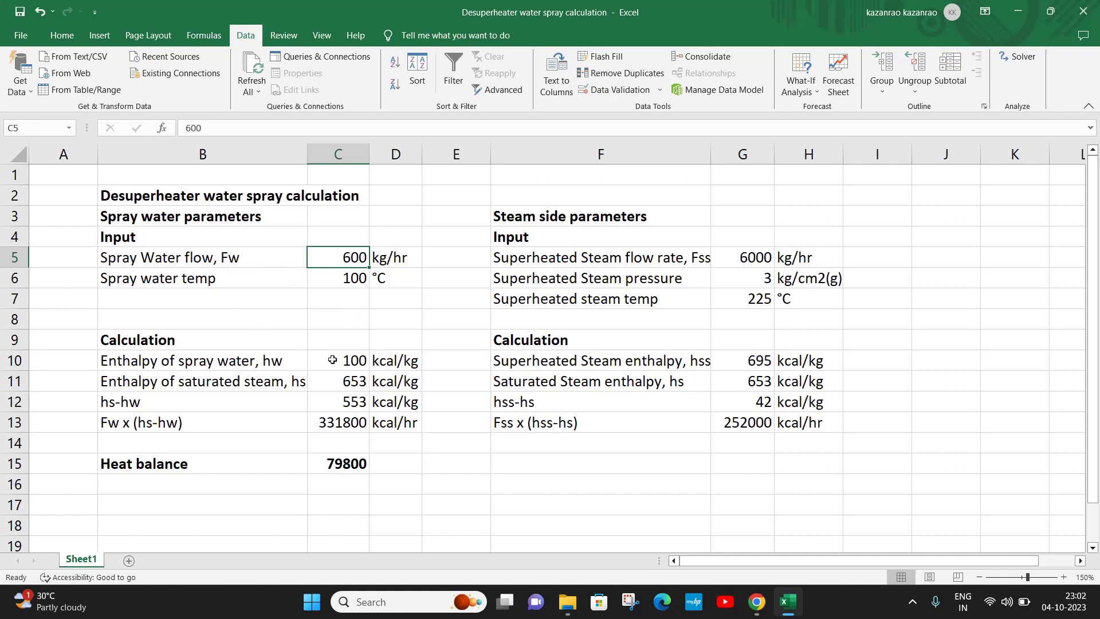
{"action": "left_click", "coordinate": [347, 280]}
{"action": "left_click", "coordinate": [338, 361]}
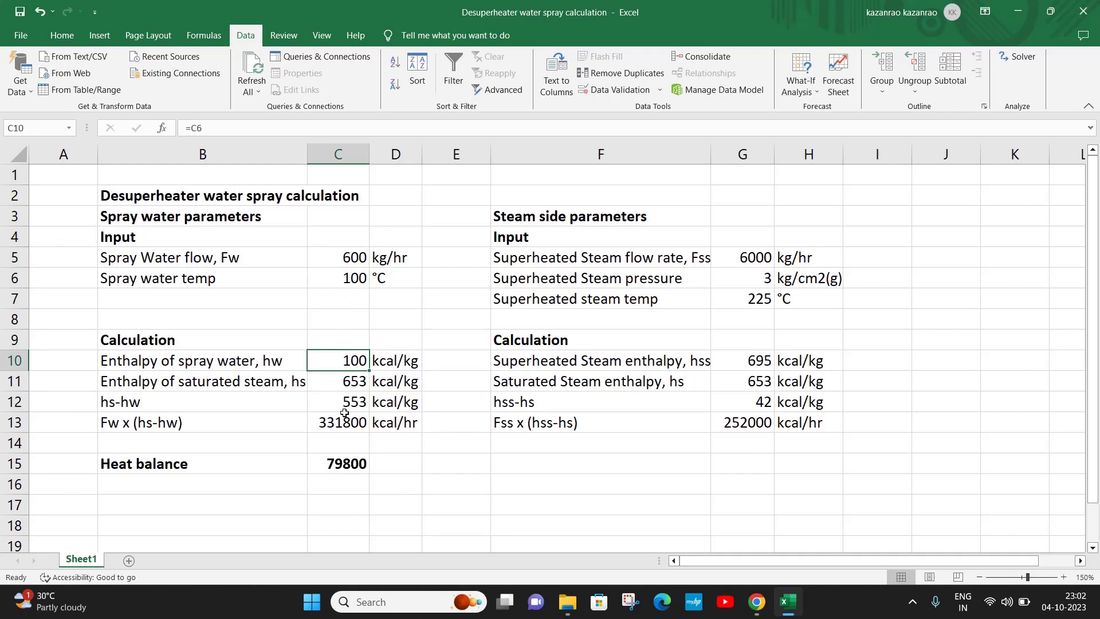
{"action": "left_click", "coordinate": [328, 383]}
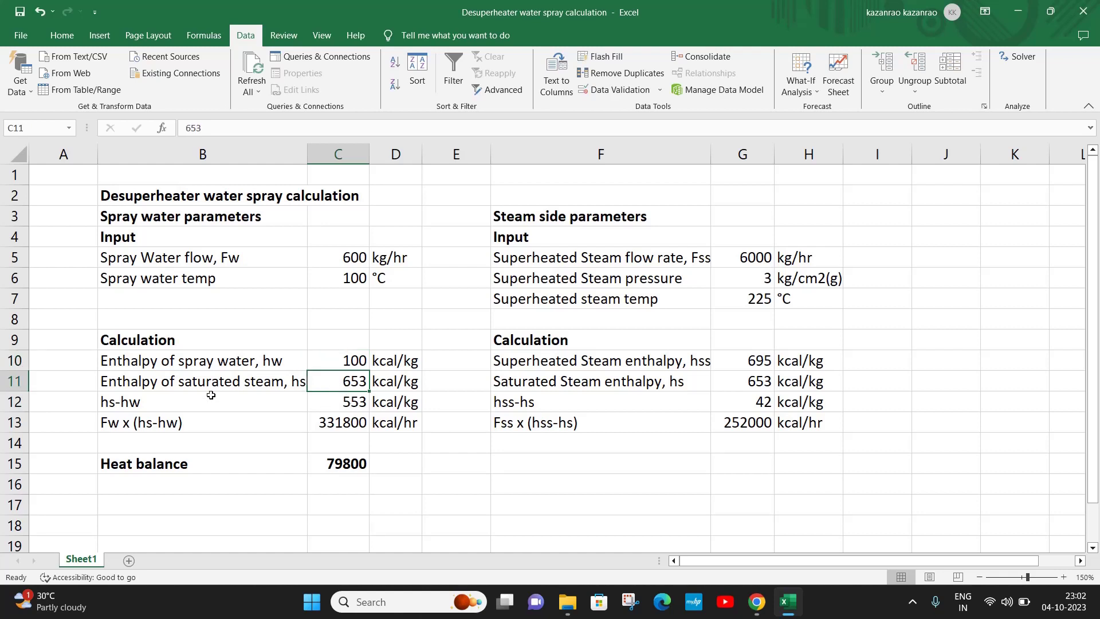
{"action": "left_click", "coordinate": [174, 402]}
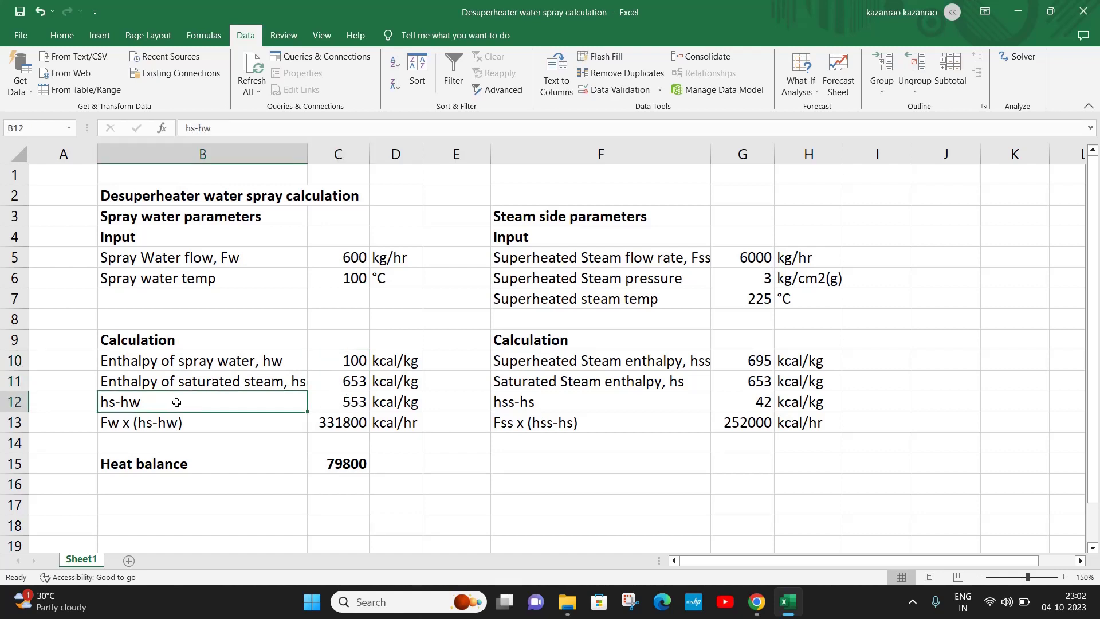
{"action": "left_click", "coordinate": [213, 365]}
{"action": "left_click", "coordinate": [353, 402]}
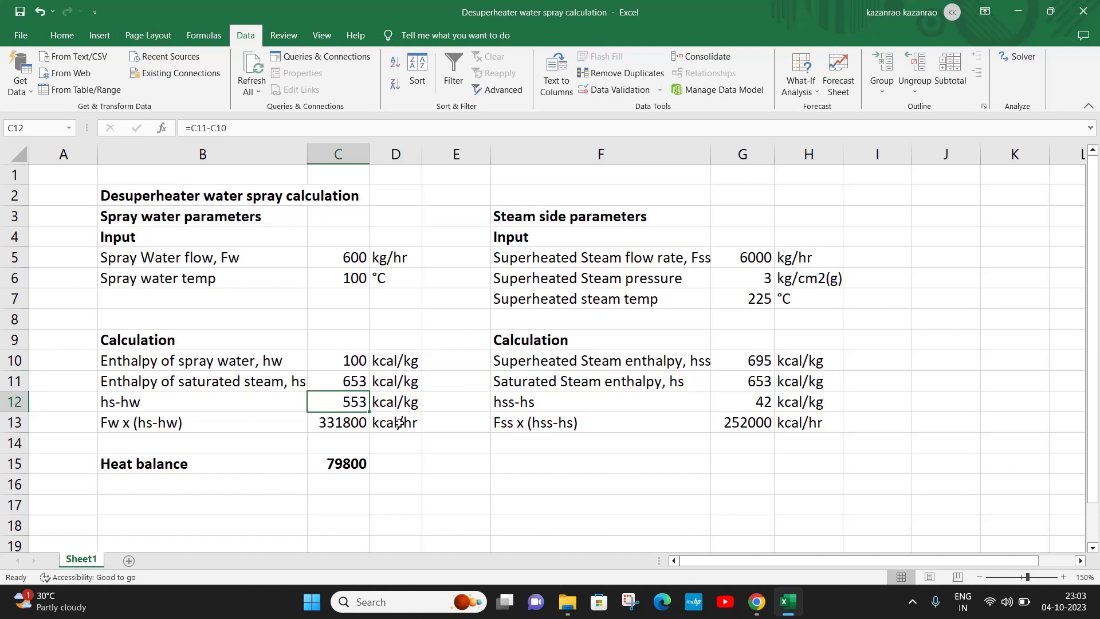
{"action": "left_click", "coordinate": [752, 423]}
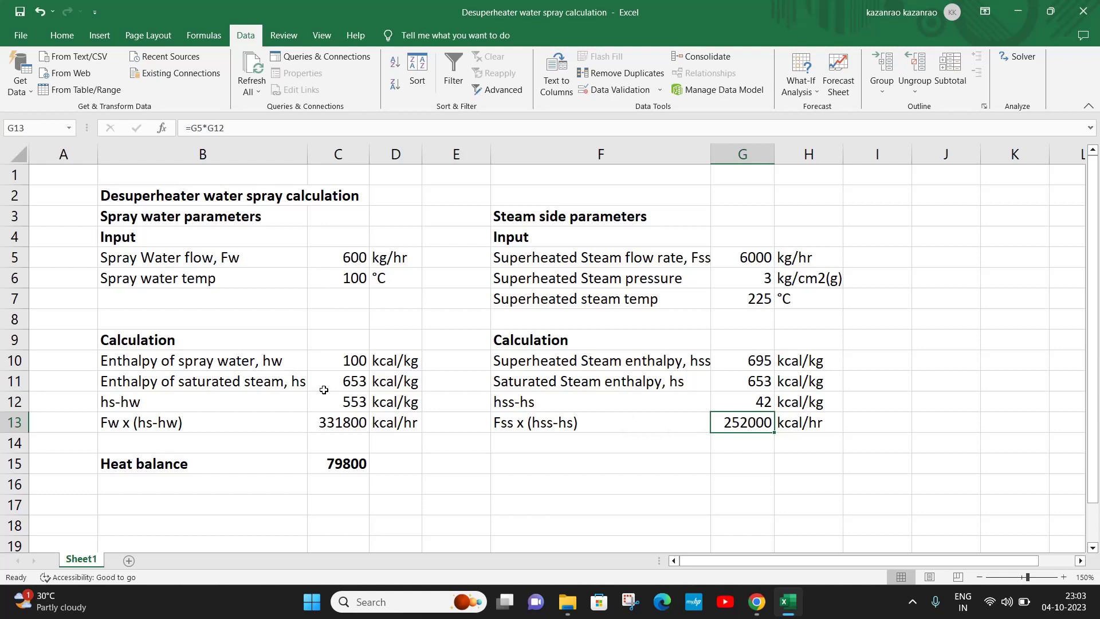
{"action": "left_click", "coordinate": [326, 401]}
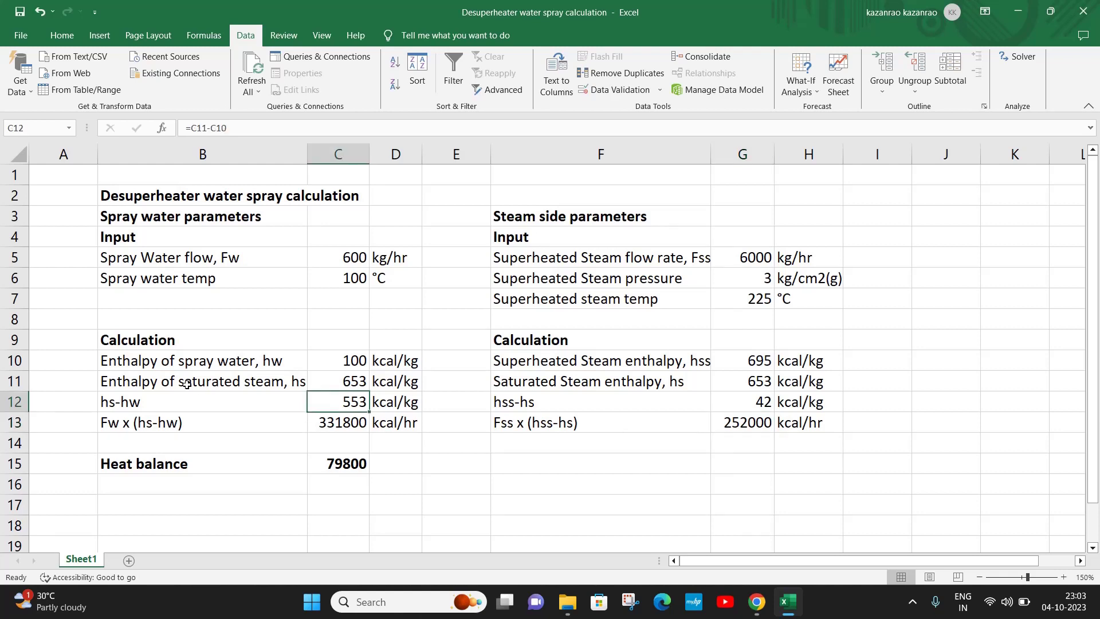
{"action": "left_click", "coordinate": [259, 381]}
{"action": "left_click", "coordinate": [327, 401]}
{"action": "left_click", "coordinate": [351, 378]}
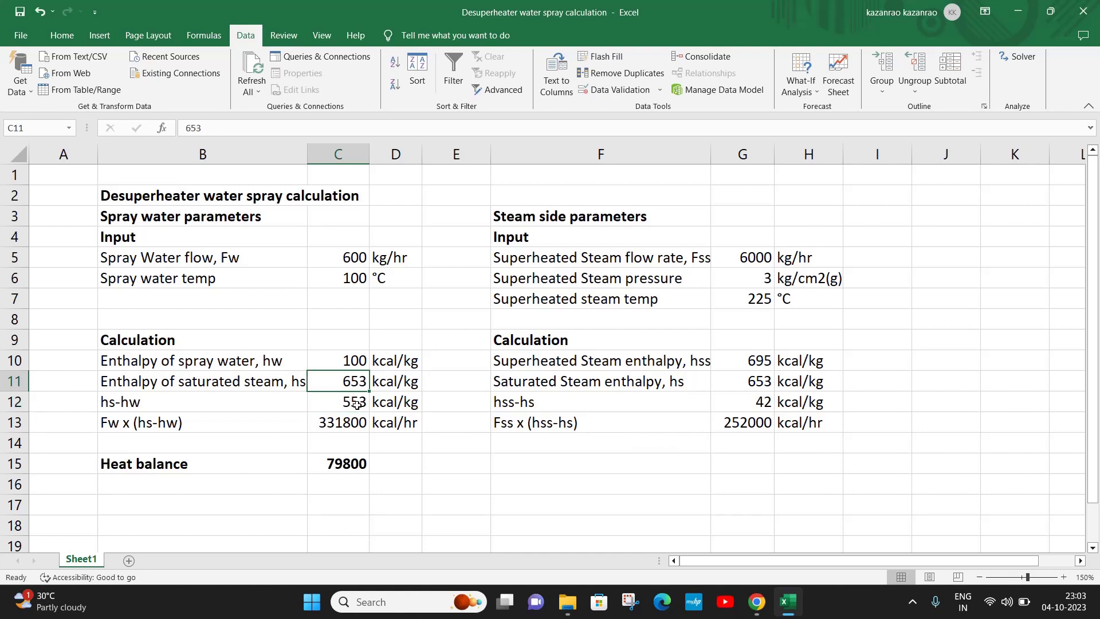
{"action": "left_click", "coordinate": [356, 405]}
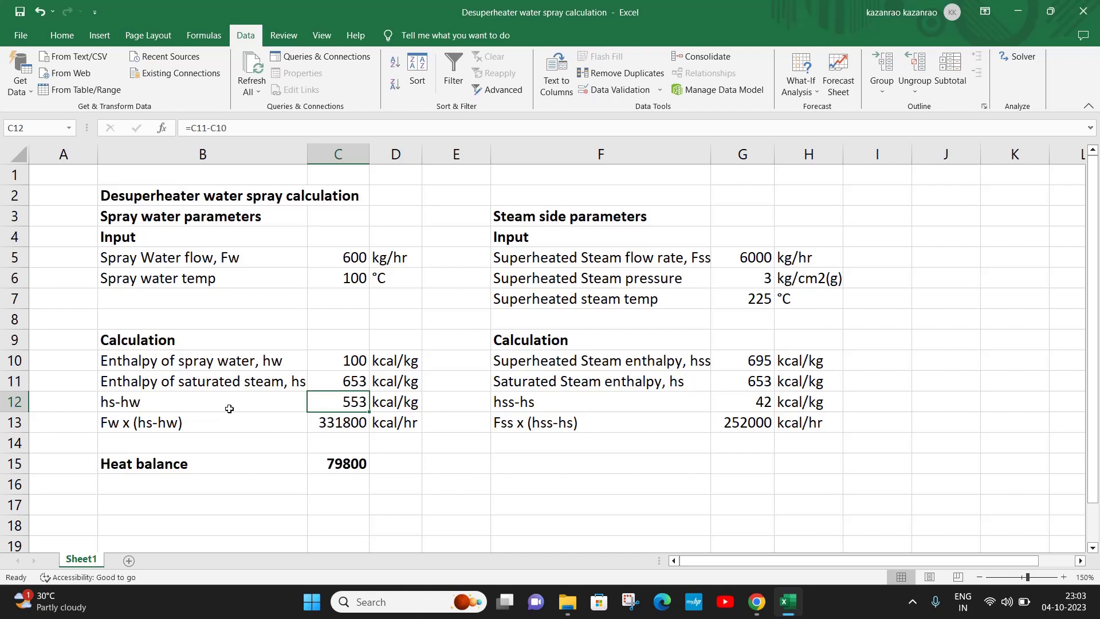
{"action": "left_click", "coordinate": [344, 422]}
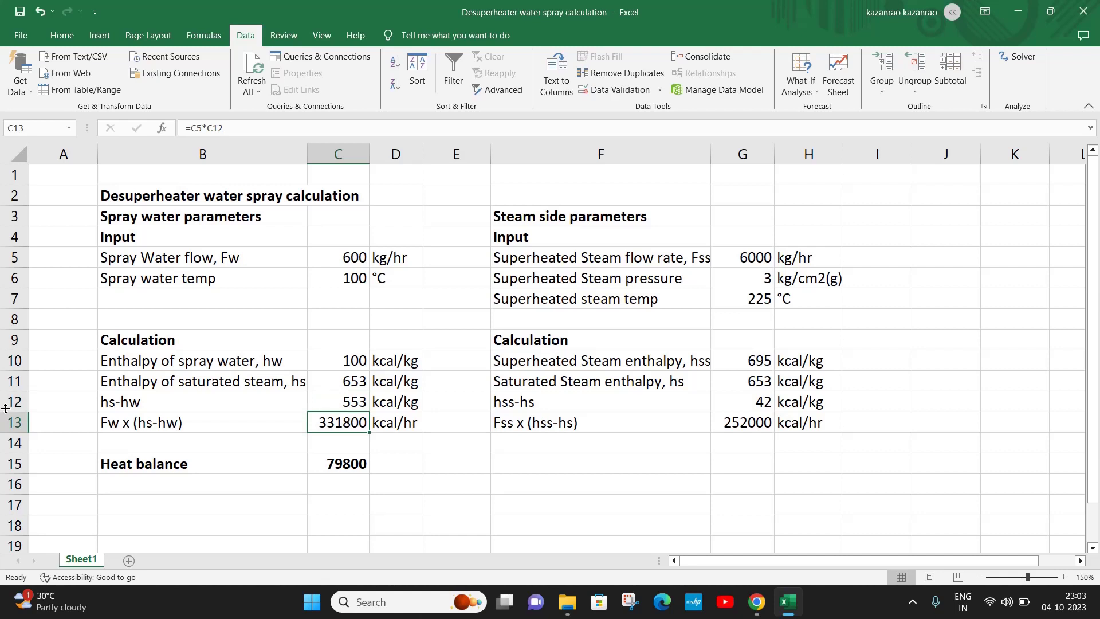
{"action": "left_click", "coordinate": [328, 260]}
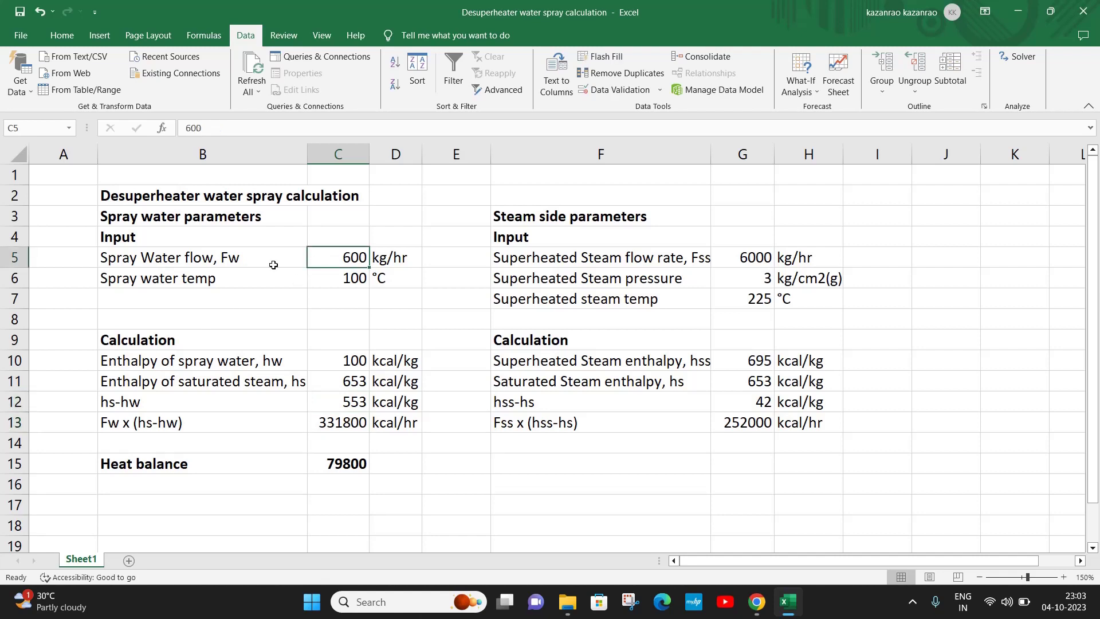
{"action": "left_click", "coordinate": [342, 426]}
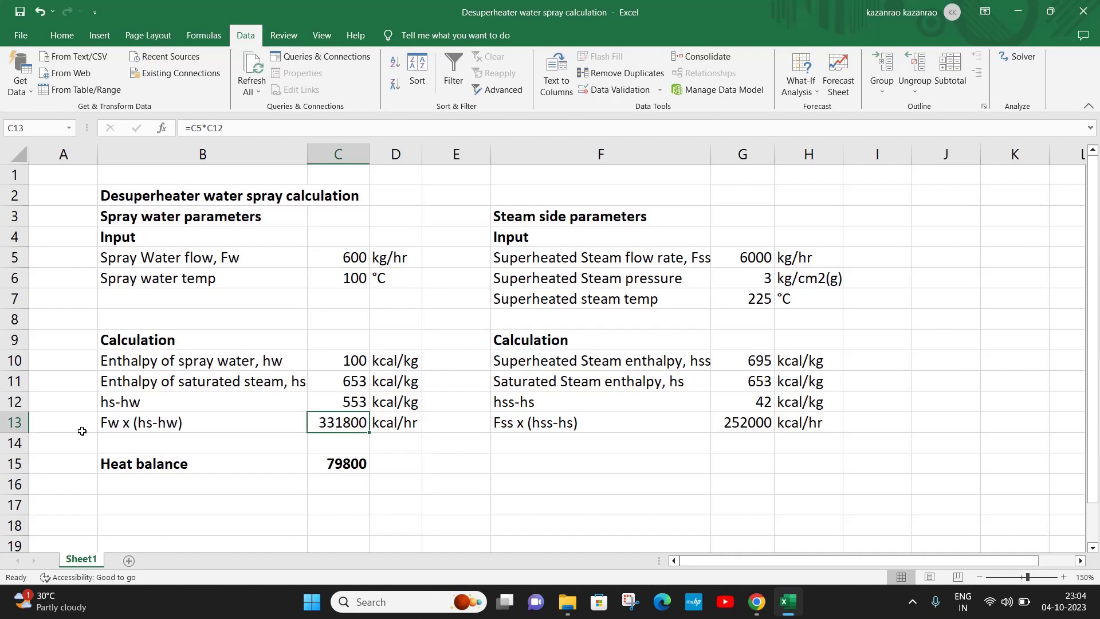
{"action": "left_click", "coordinate": [341, 259]}
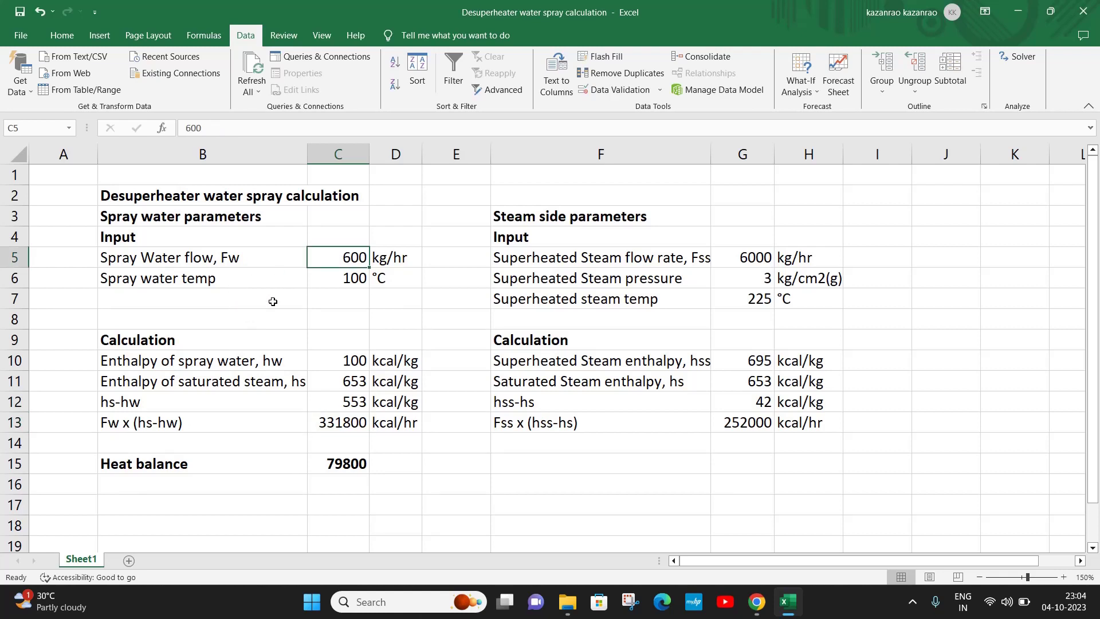
{"action": "left_click", "coordinate": [410, 260]}
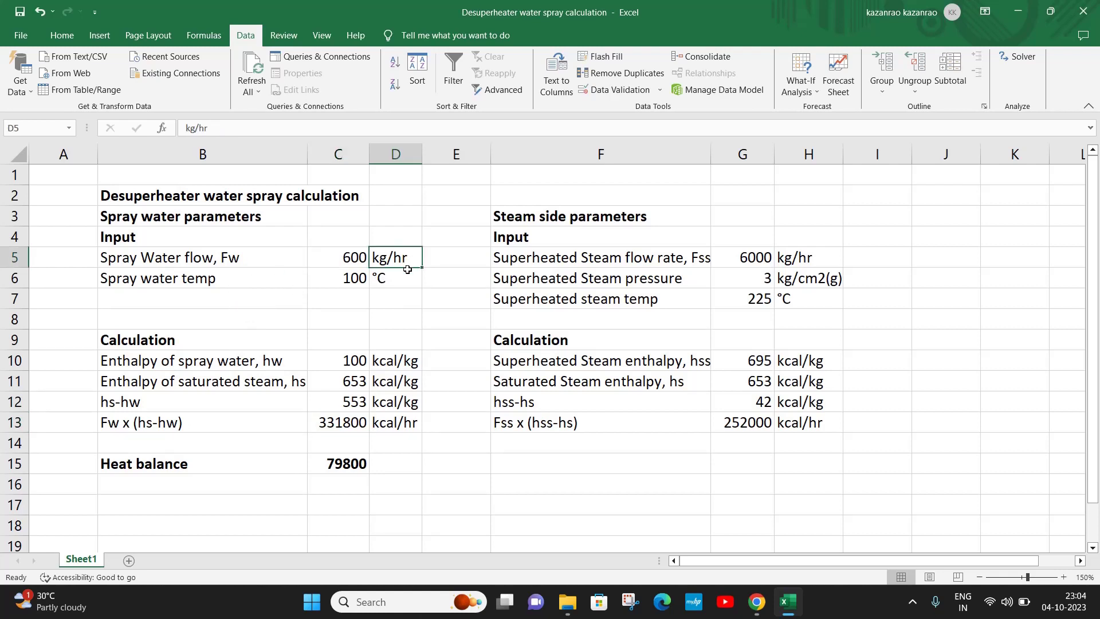
{"action": "left_click", "coordinate": [344, 407]}
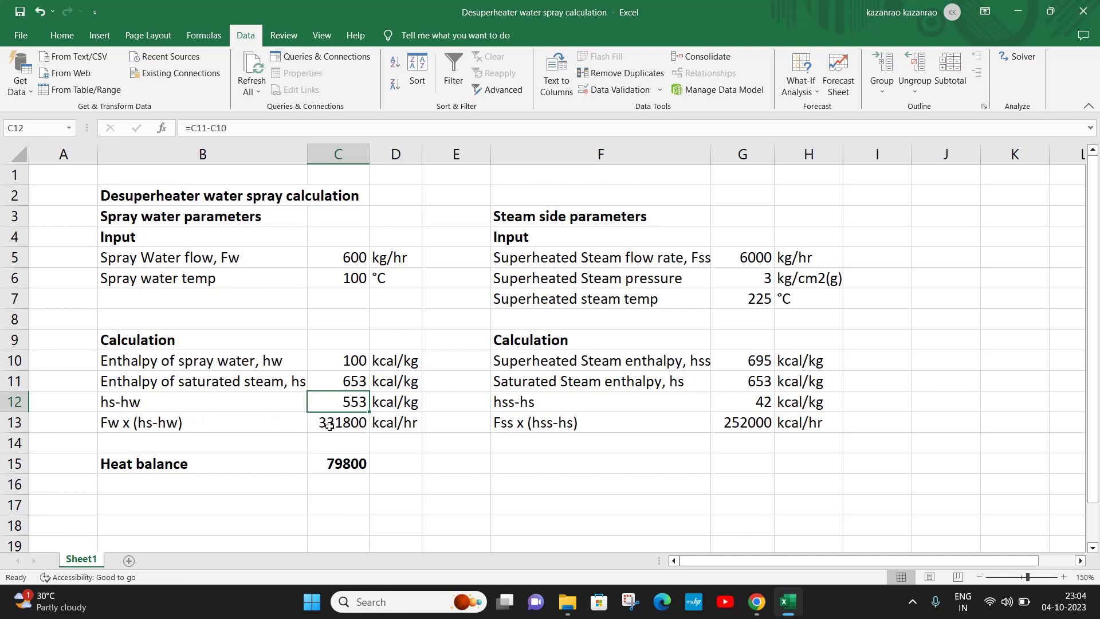
{"action": "left_click", "coordinate": [330, 425]}
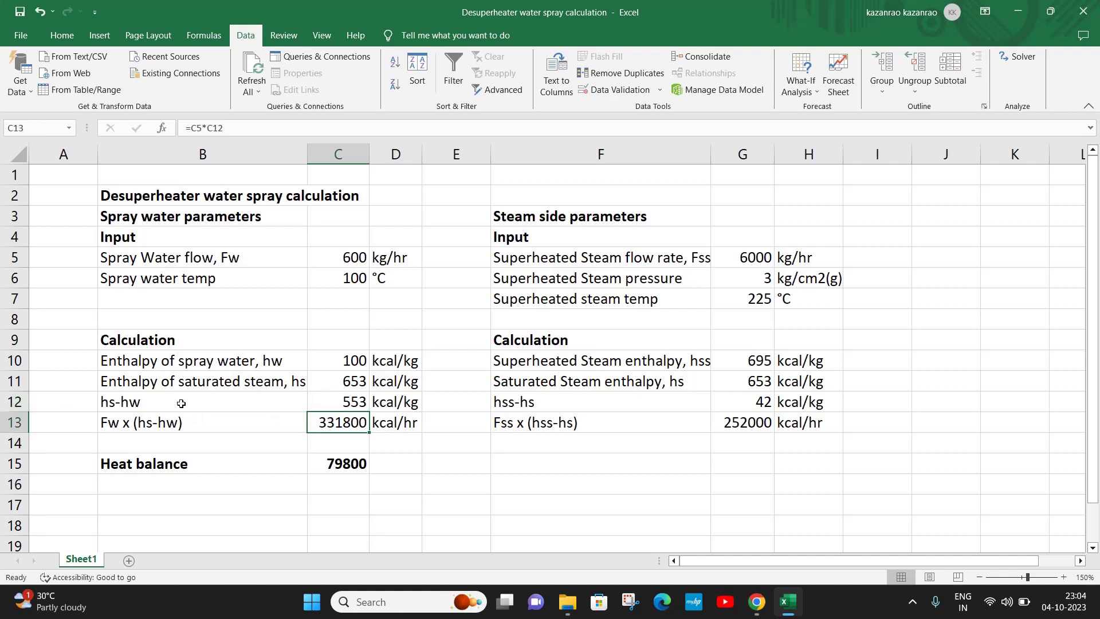
{"action": "left_click", "coordinate": [731, 422]}
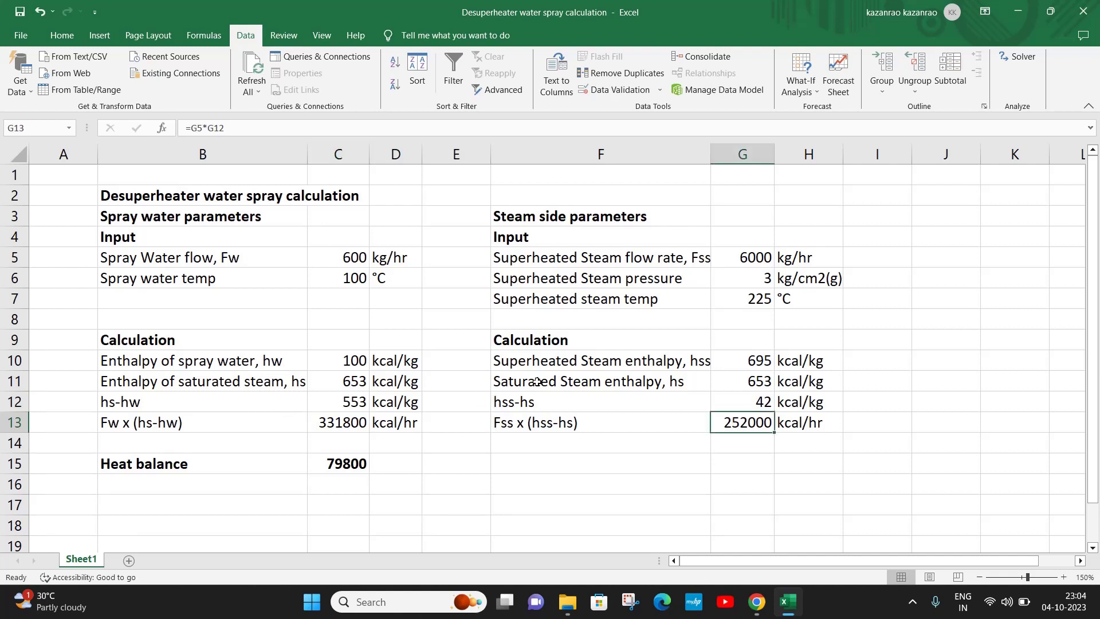
{"action": "left_click", "coordinate": [333, 427]}
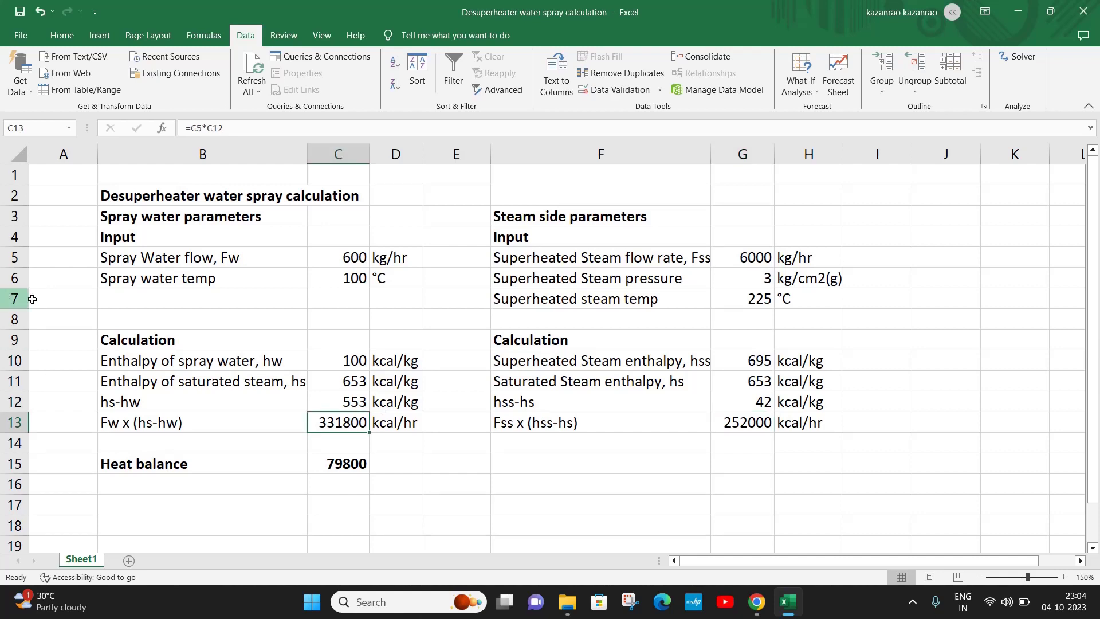
{"action": "left_click", "coordinate": [331, 469]}
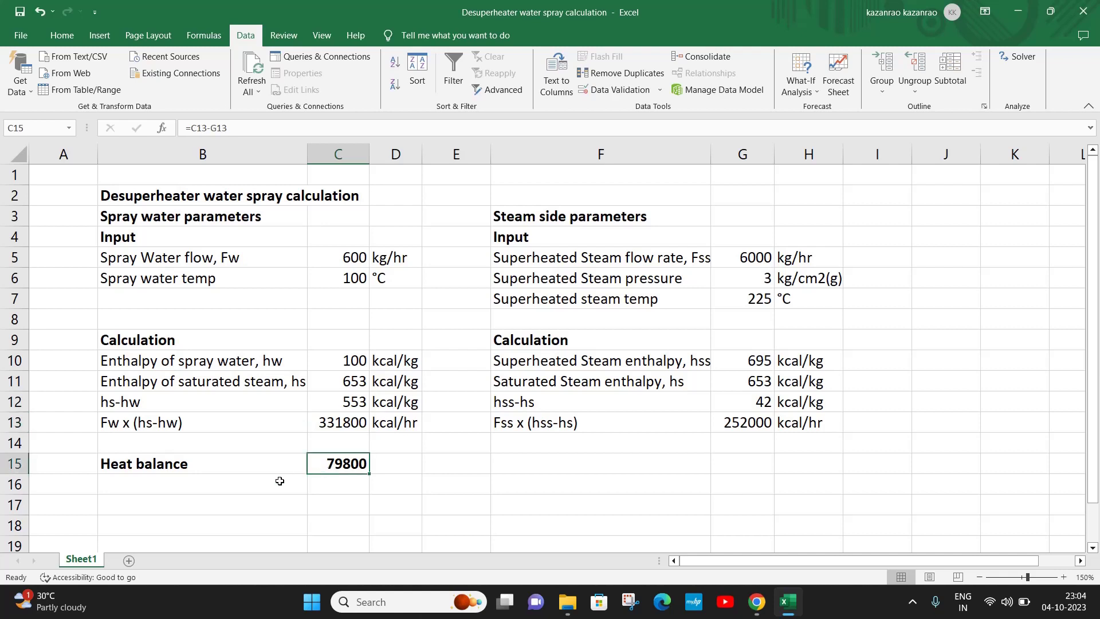
- Try spray water flows of 550 and then 500 in C5
{"action": "left_click", "coordinate": [341, 259]}
{"action": "type", "text": "550"}
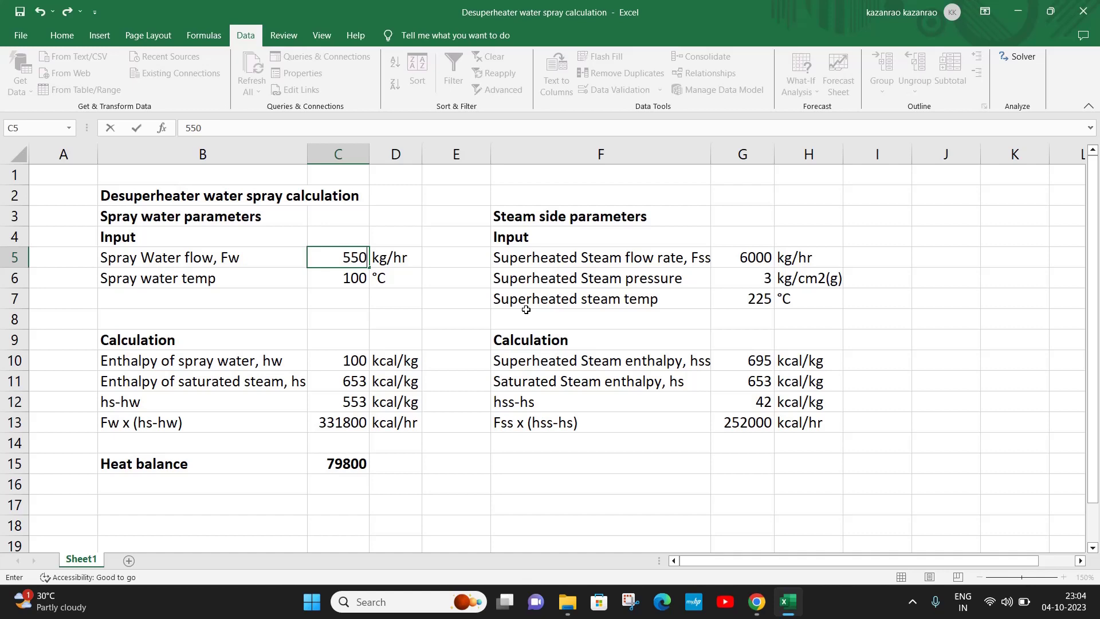
{"action": "key", "text": "Return"}
{"action": "key", "text": "Up"}
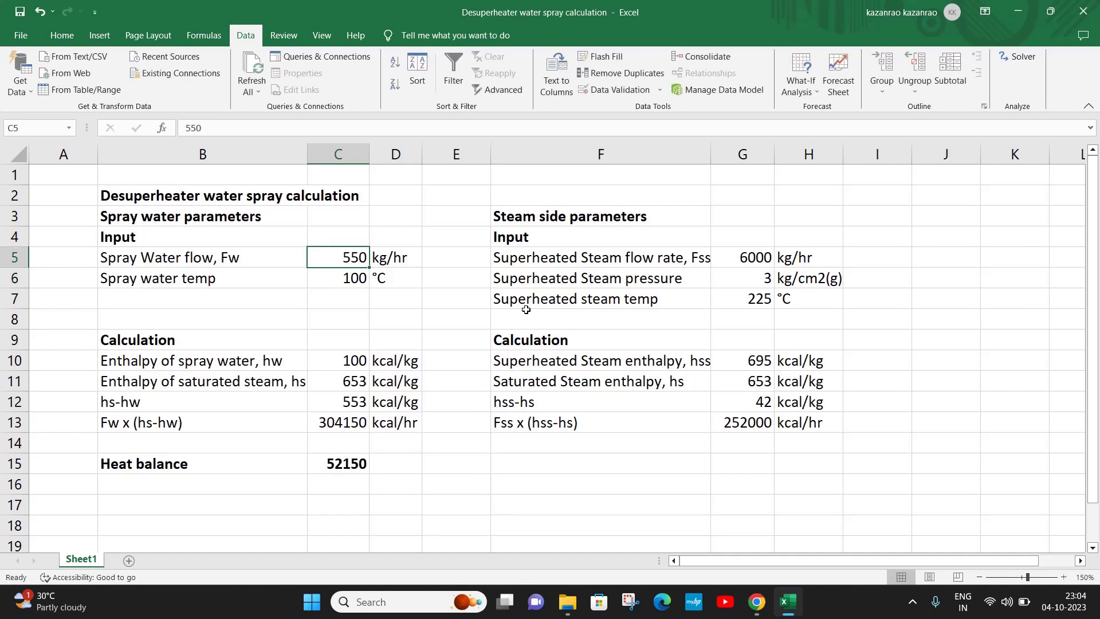
{"action": "type", "text": "500"}
{"action": "key", "text": "Return"}
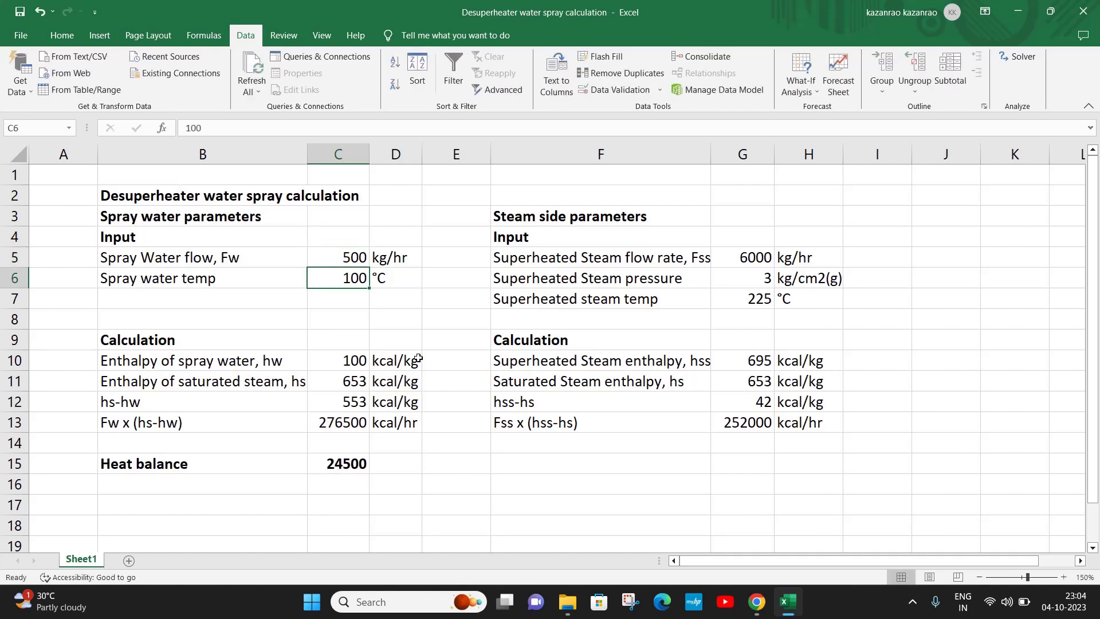
- Goal Seek heat balance C15 to 0 by changing C5, giving a spray flow of 455.696 kg/hr
{"action": "left_click", "coordinate": [362, 461]}
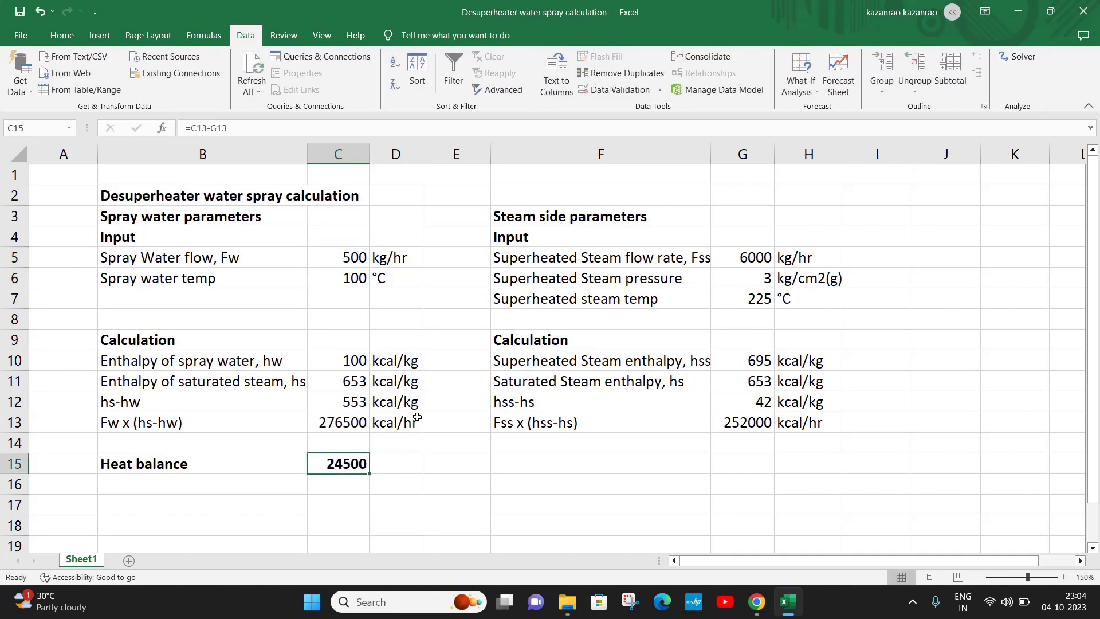
{"action": "left_click", "coordinate": [807, 85]}
{"action": "left_click", "coordinate": [825, 127]}
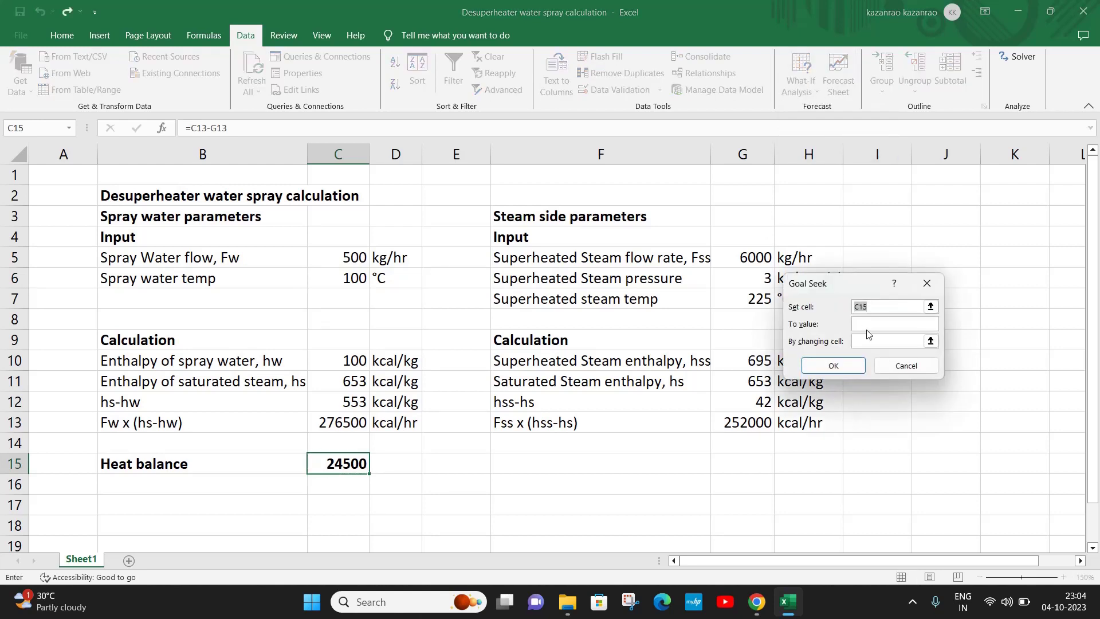
{"action": "left_click", "coordinate": [881, 321]}
{"action": "left_click", "coordinate": [882, 341]}
{"action": "left_click", "coordinate": [339, 259]}
{"action": "left_click", "coordinate": [813, 370]}
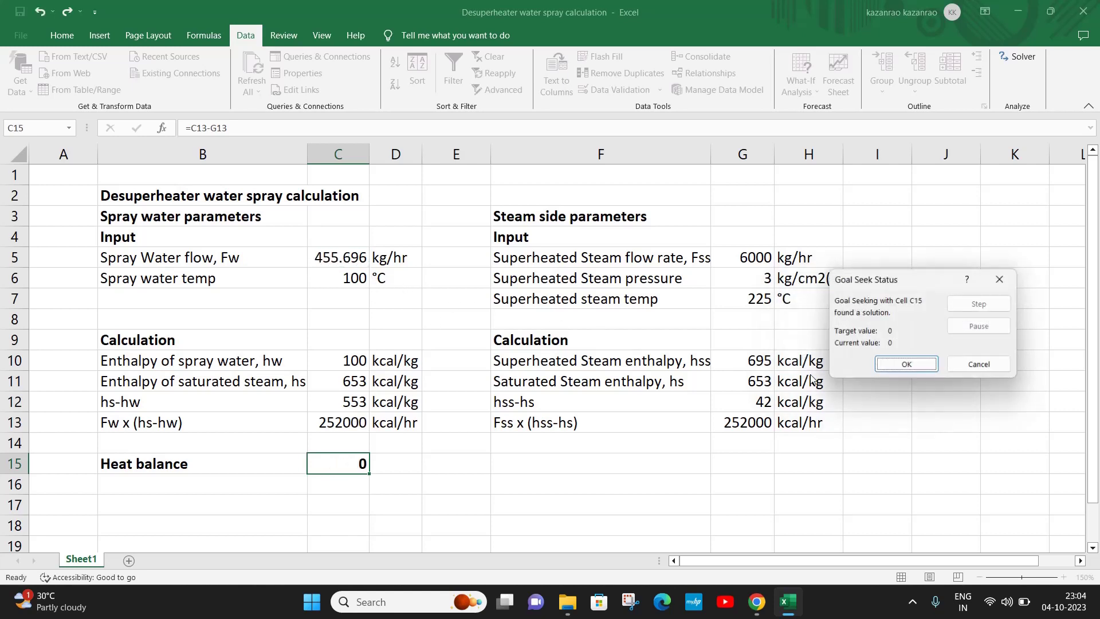
{"action": "left_click", "coordinate": [919, 360]}
{"action": "left_click", "coordinate": [340, 258]}
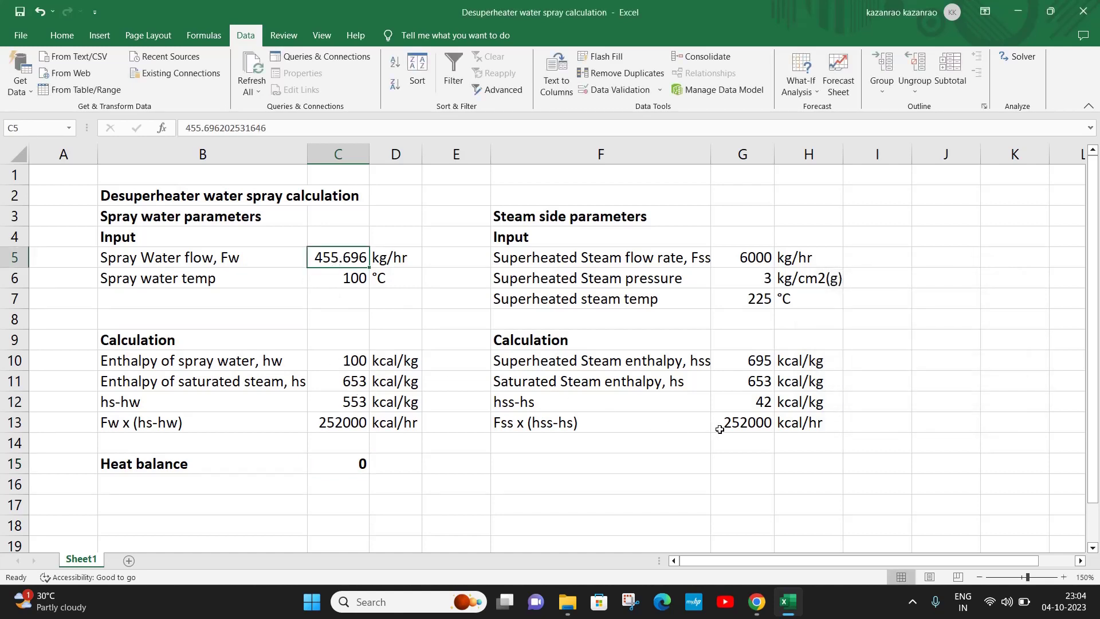
{"action": "left_click", "coordinate": [755, 426]}
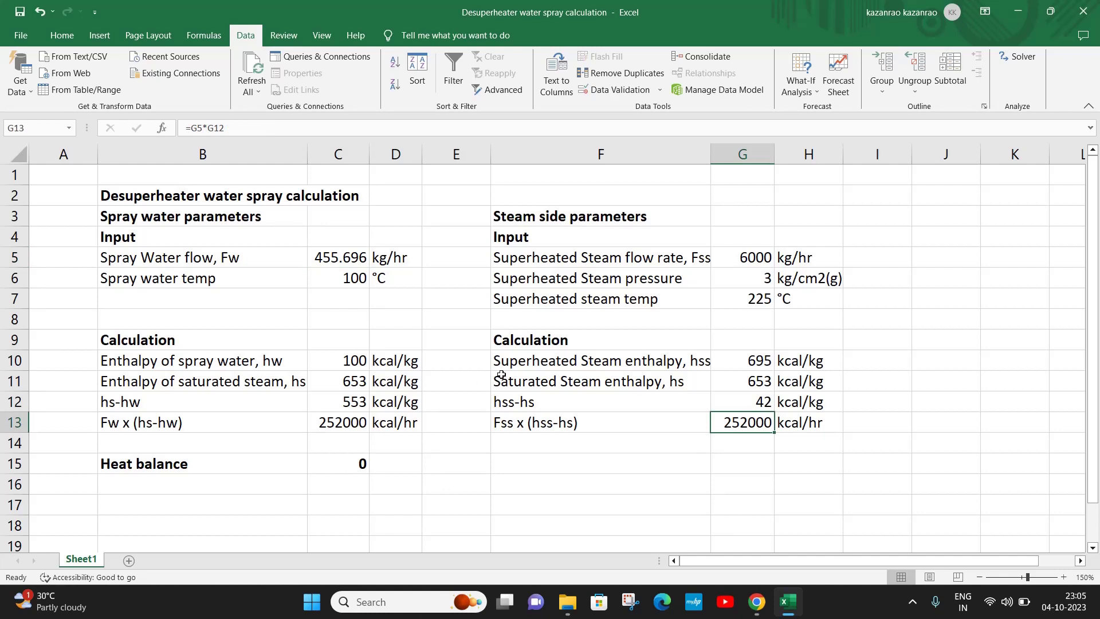
{"action": "left_click", "coordinate": [523, 365]}
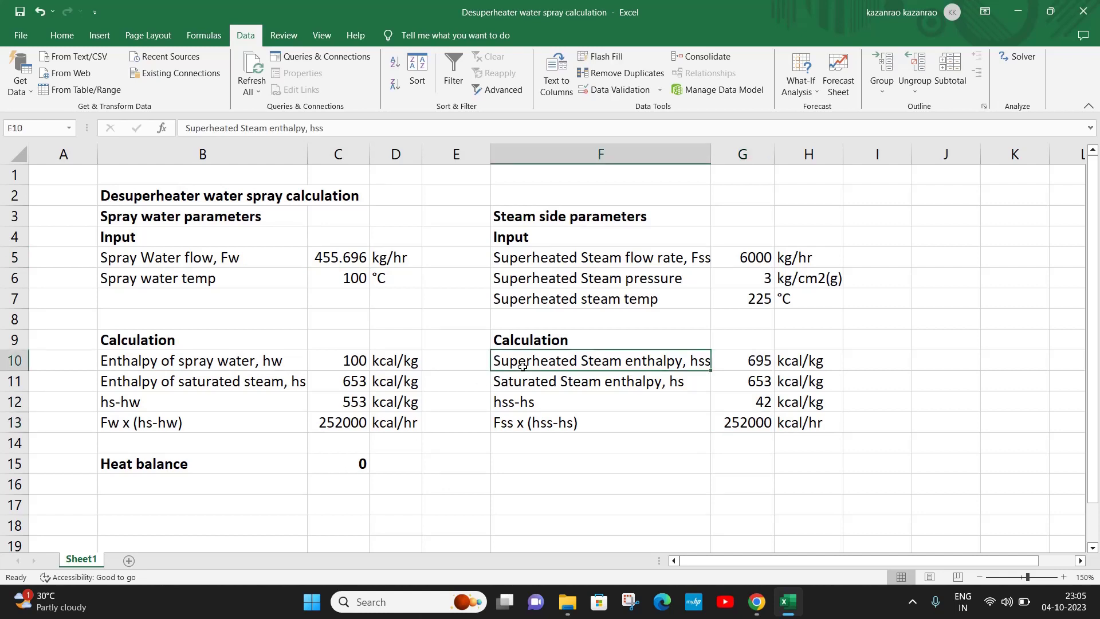
{"action": "left_click", "coordinate": [749, 424]}
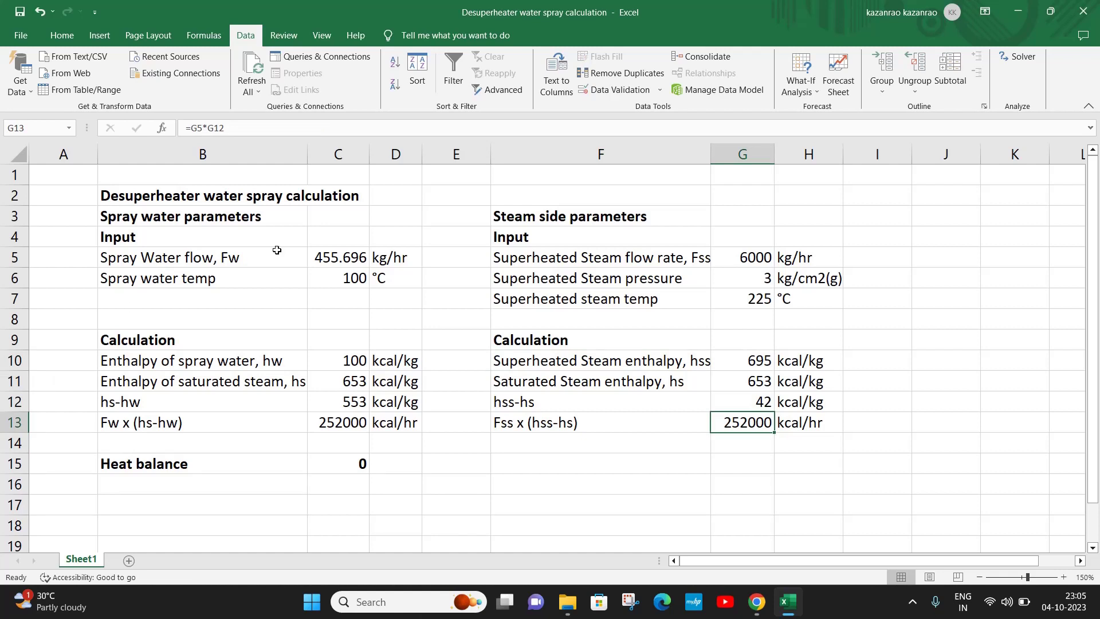
{"action": "left_click", "coordinate": [351, 259]}
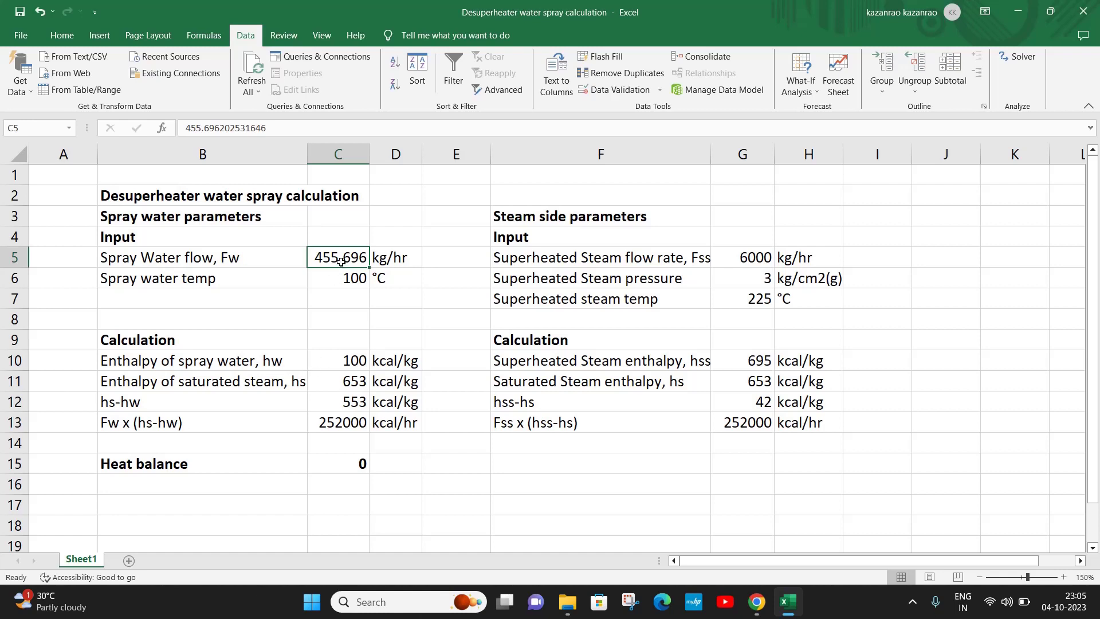
{"action": "left_click", "coordinate": [348, 429]}
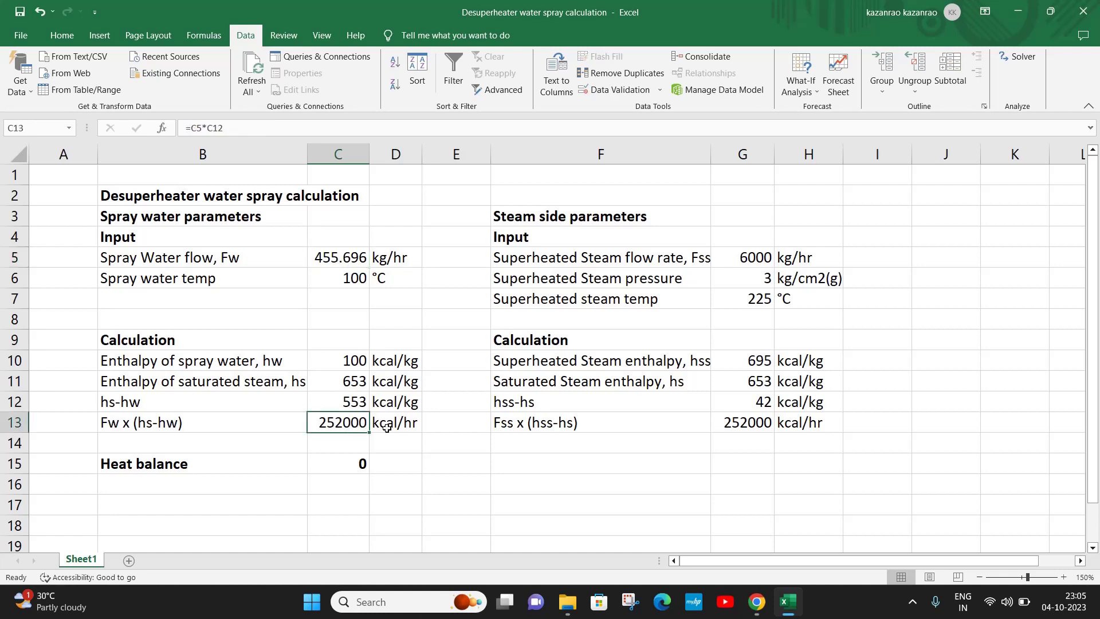
{"action": "left_click", "coordinate": [868, 258]}
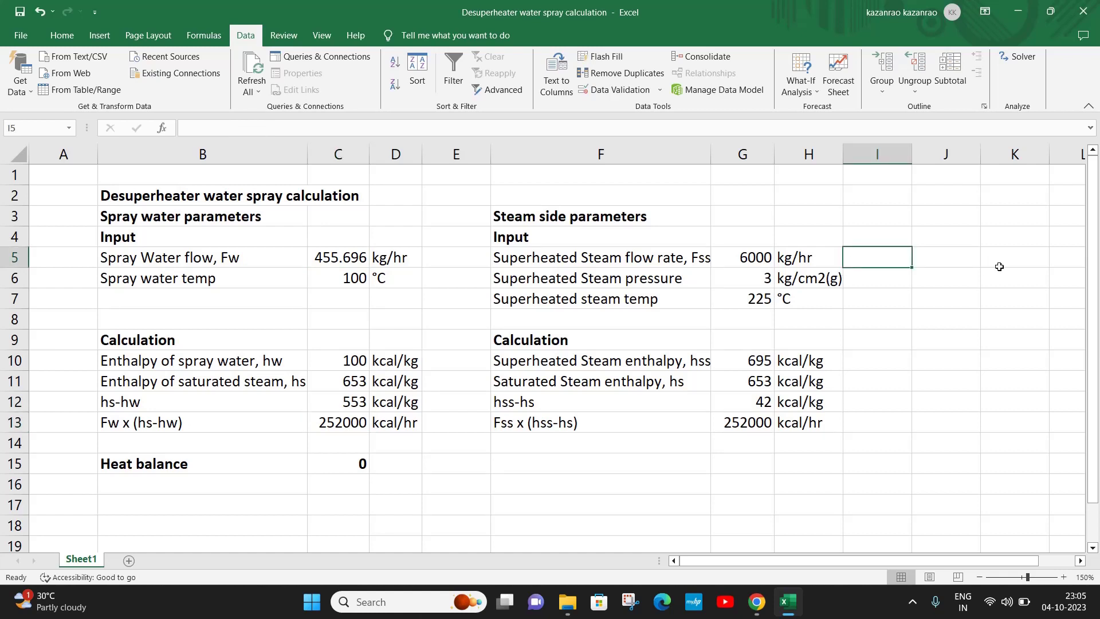
- Enter =C5+G5 in I5 for a total outlet steam flow of 6455.7 kg/hr
{"action": "type", "text": "="}
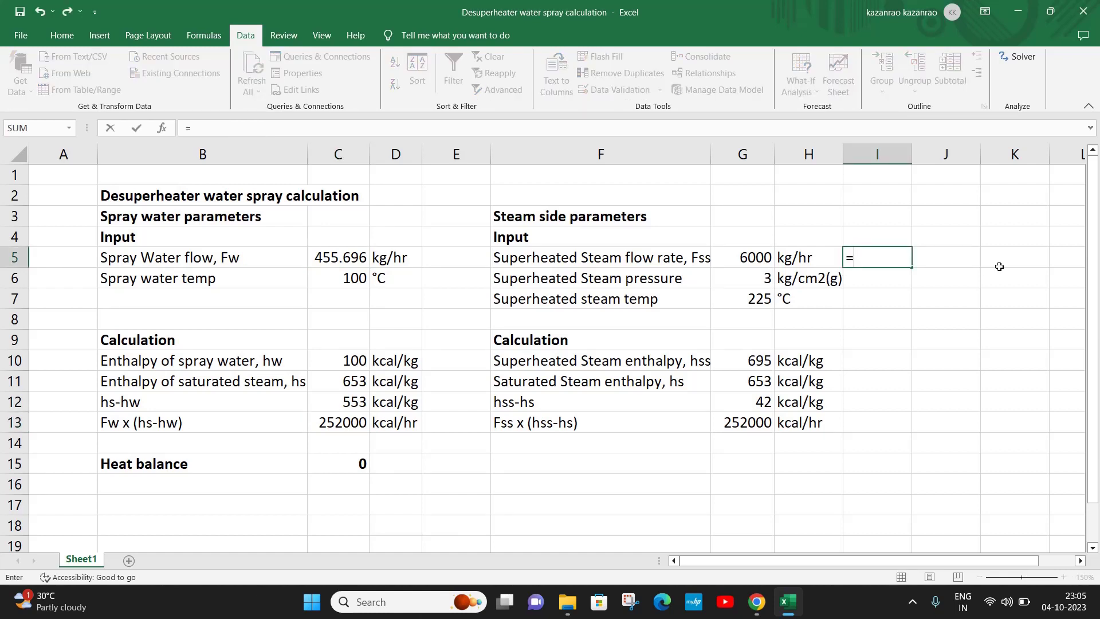
{"action": "left_click", "coordinate": [348, 257]}
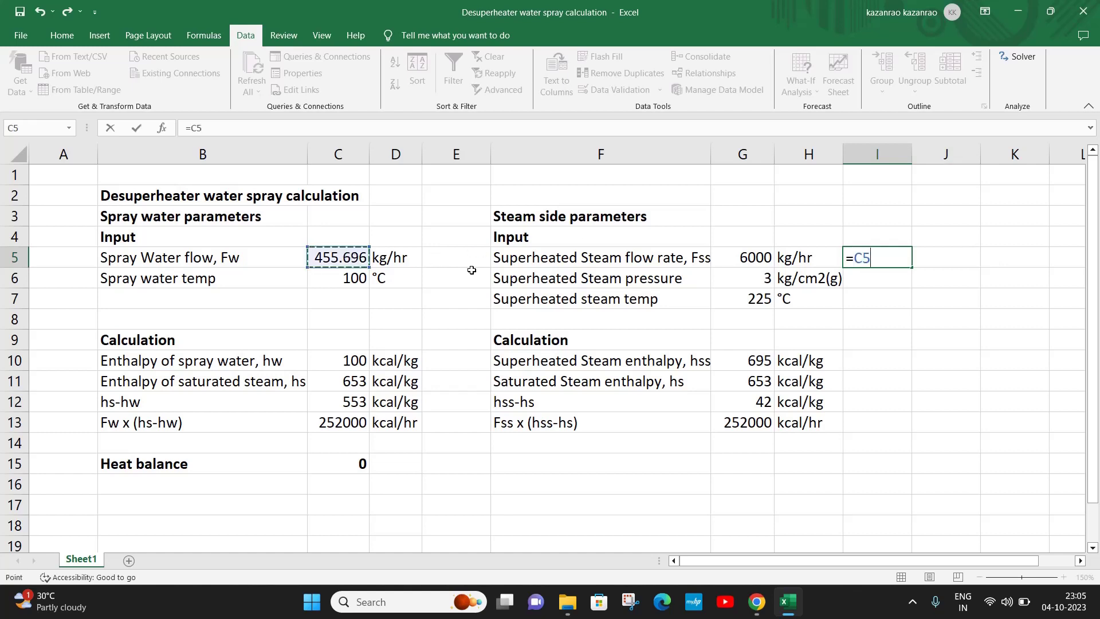
{"action": "type", "text": "+"}
{"action": "left_click", "coordinate": [734, 258]}
{"action": "key", "text": "Return"}
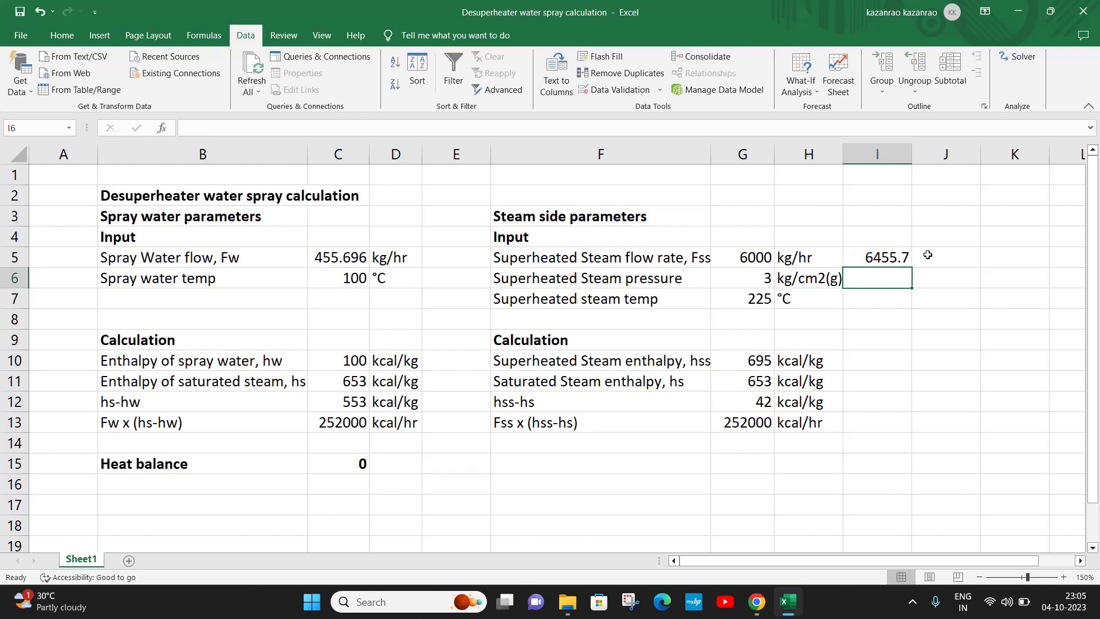
{"action": "left_click", "coordinate": [877, 258]}
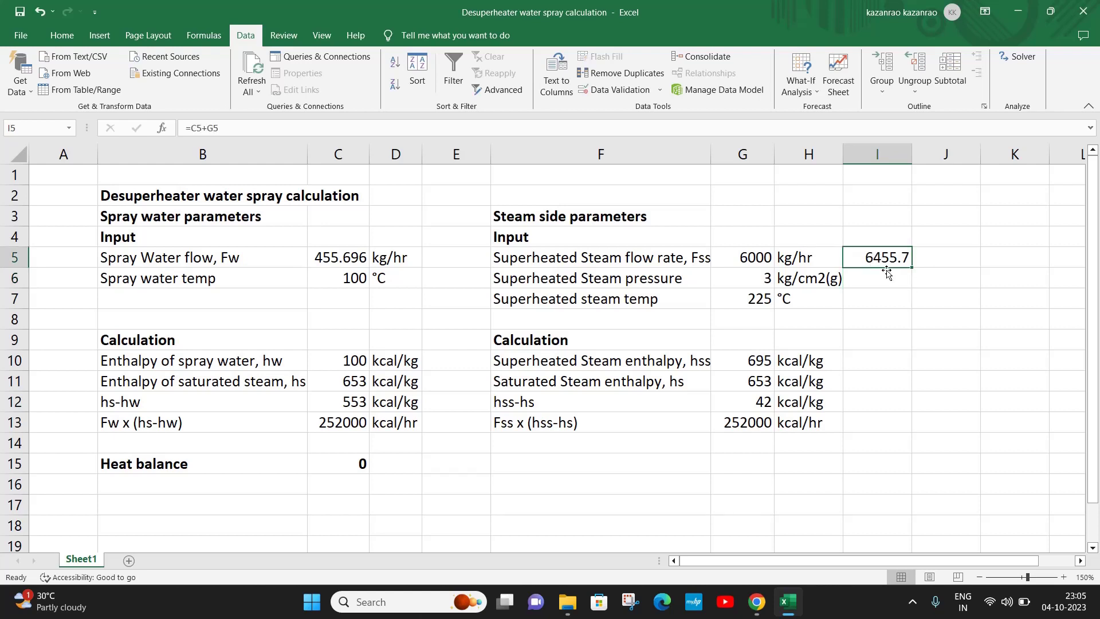